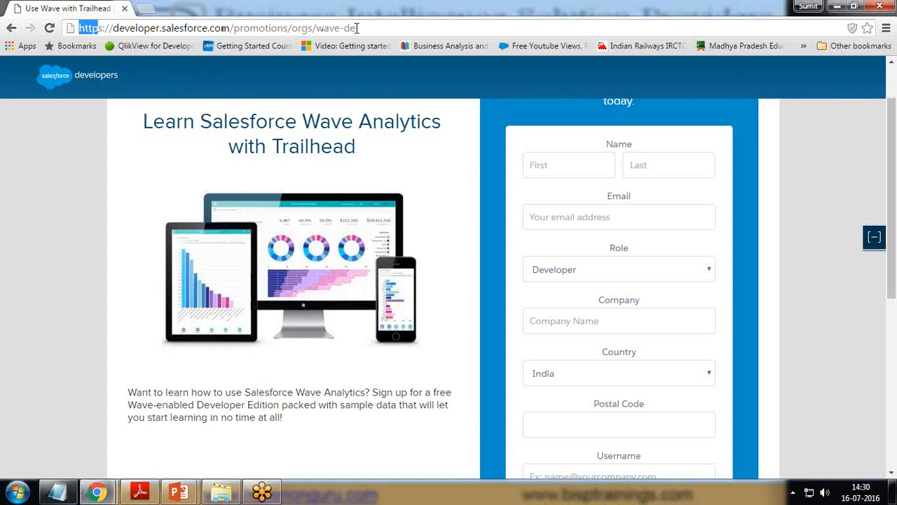
Step: Enter the first name, last name and a saved e-mail address on the sign-up form
click(563, 166)
key(Tab)
key(Tab)
text(sumit)
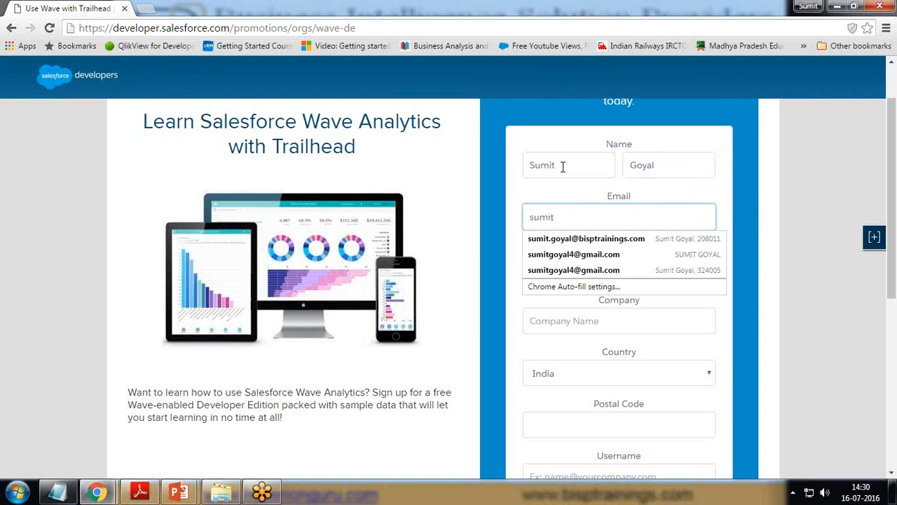
key(Down)
key(Return)
Step: Replace the autofilled postal code with a new one and enter BISP as company
drag(565, 425, 552, 425)
key(ctrl+a)
key(BackSpace)
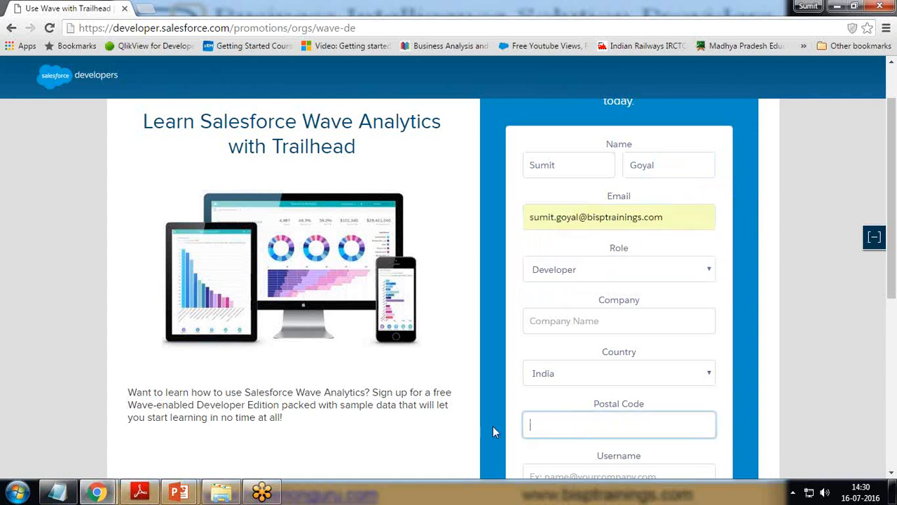
text(1234567)
key(Tab)
click(596, 314)
text(BISP)
key(Tab)
scroll(597, 315, down, 3)
Step: Enter the username, accept the Master Subscription Agreement and submit the sign-up
click(587, 269)
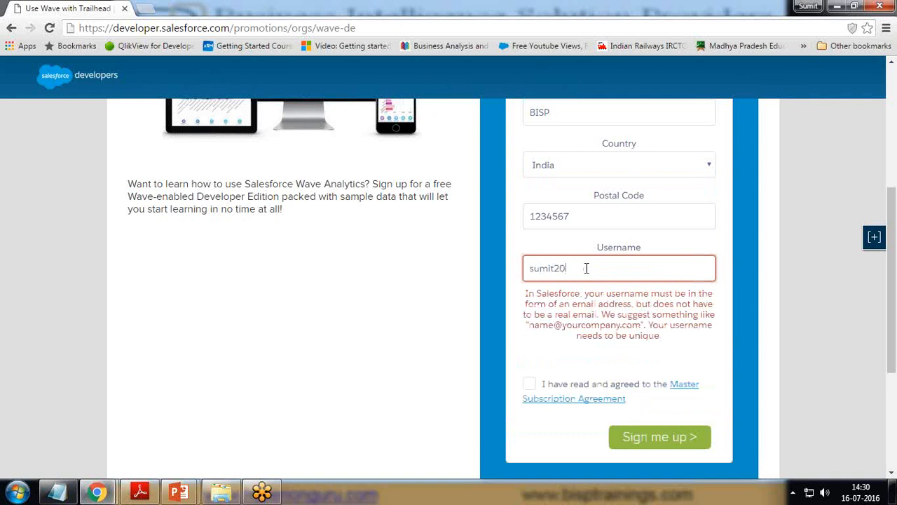
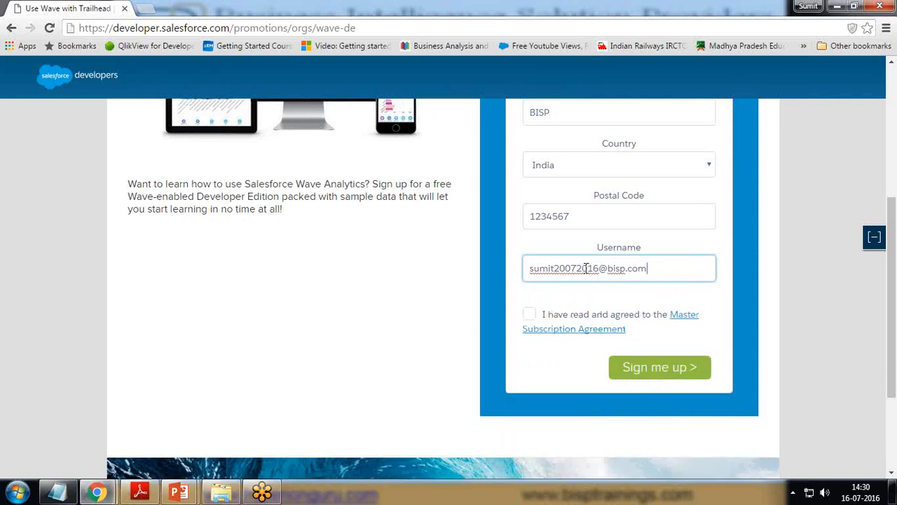
click(529, 316)
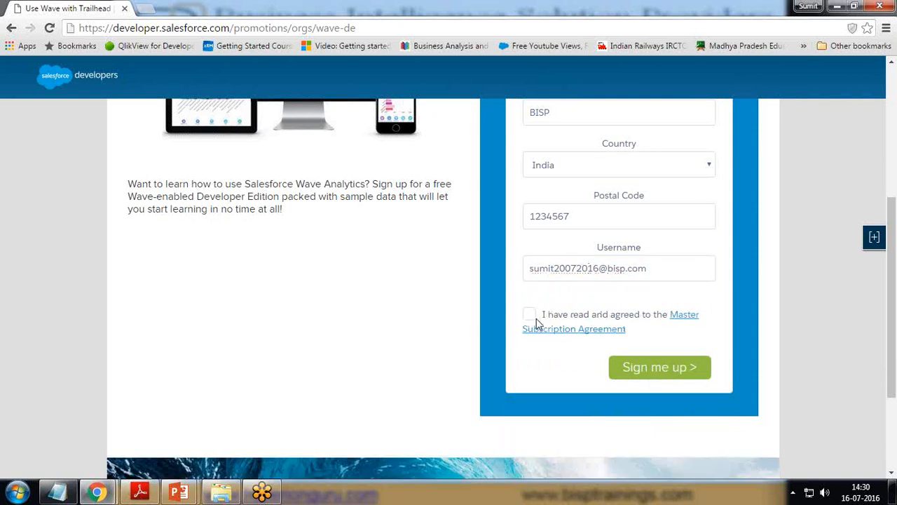
click(532, 315)
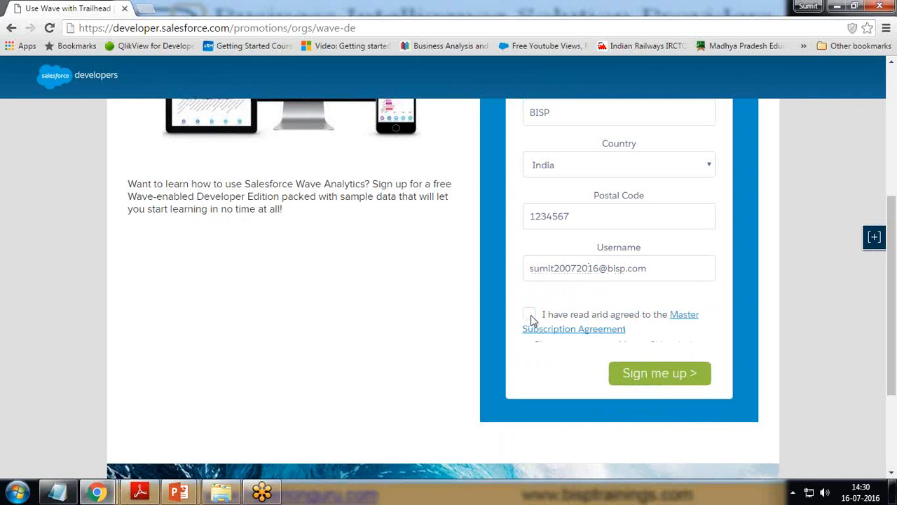
click(657, 369)
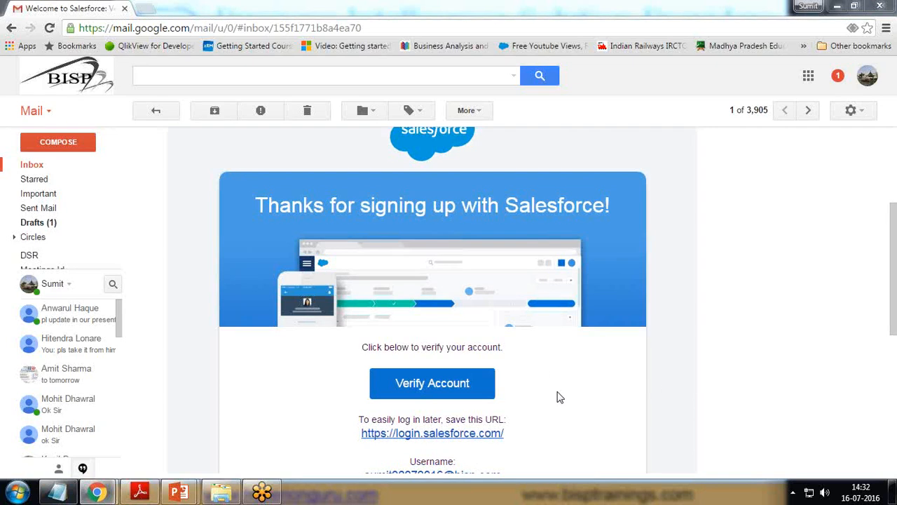
Step: Scroll down the Welcome to Salesforce email to reach its Verify Account link
scroll(610, 388, down, 2)
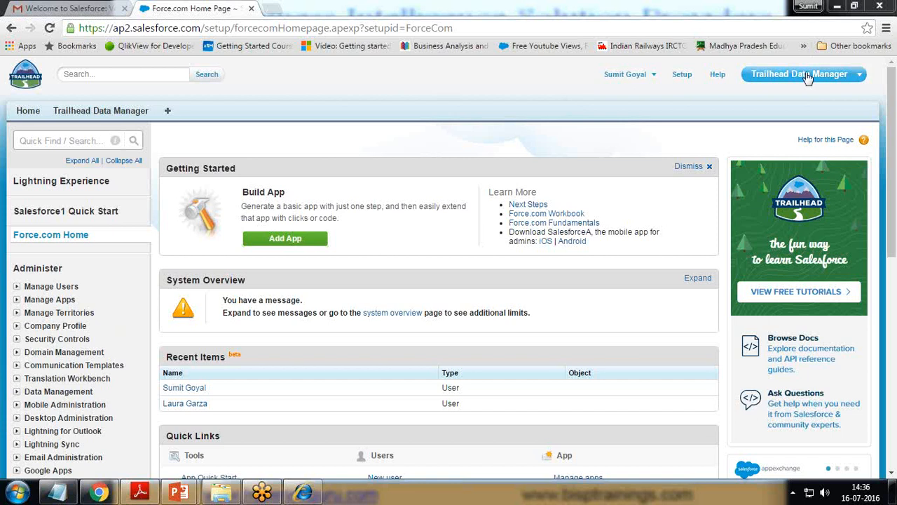
Step: Switch to the Sales app, then go back to Setup from the user menu
click(806, 74)
click(770, 105)
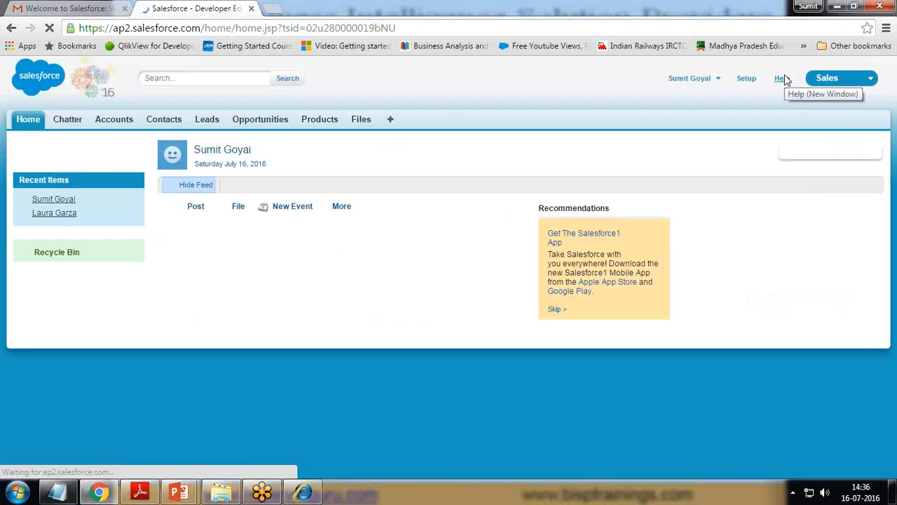
click(844, 81)
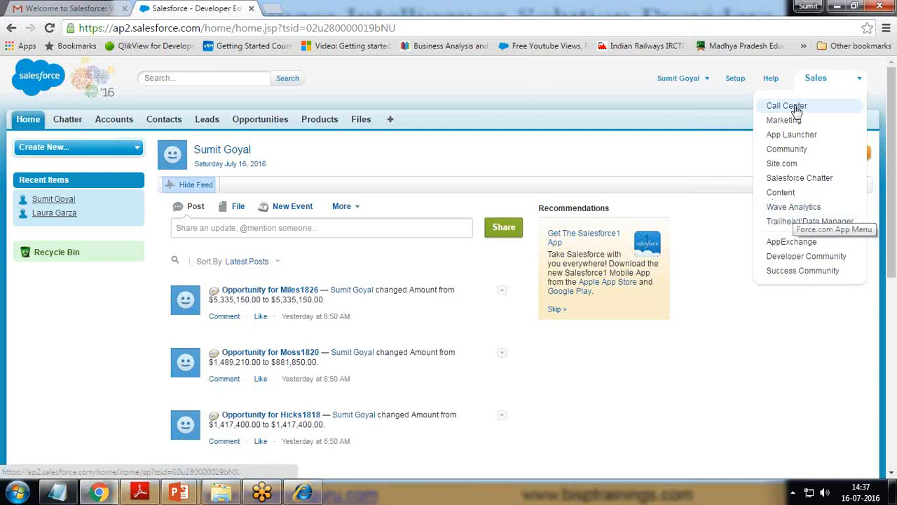
click(706, 79)
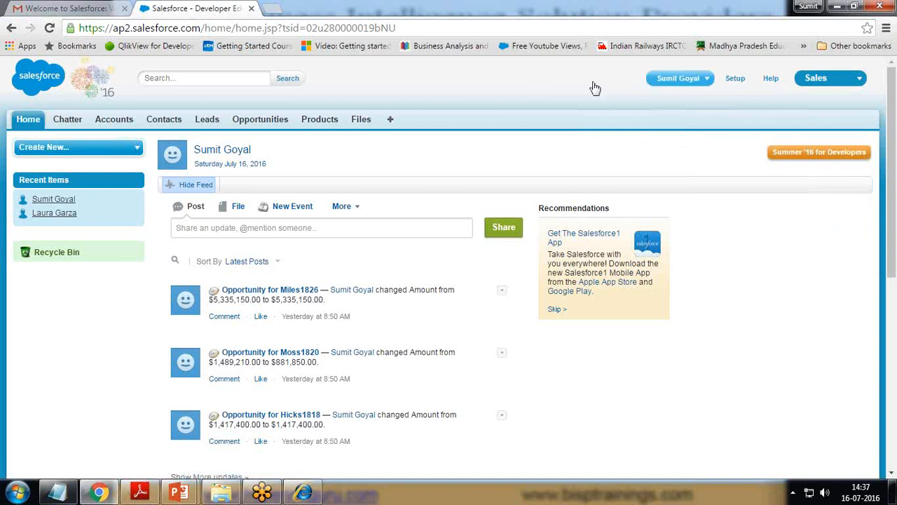
click(736, 83)
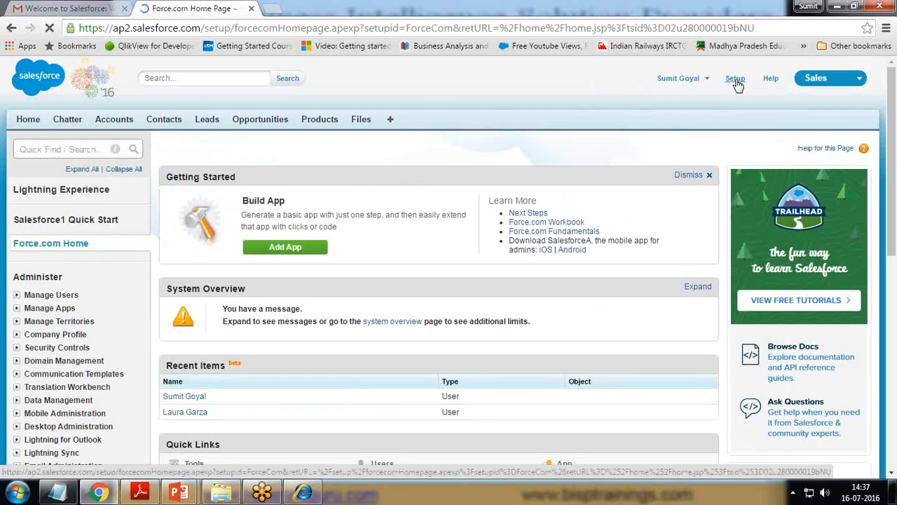
Step: Open your own record under Manage Users > Users and edit its Permission Set License Assignments
click(16, 294)
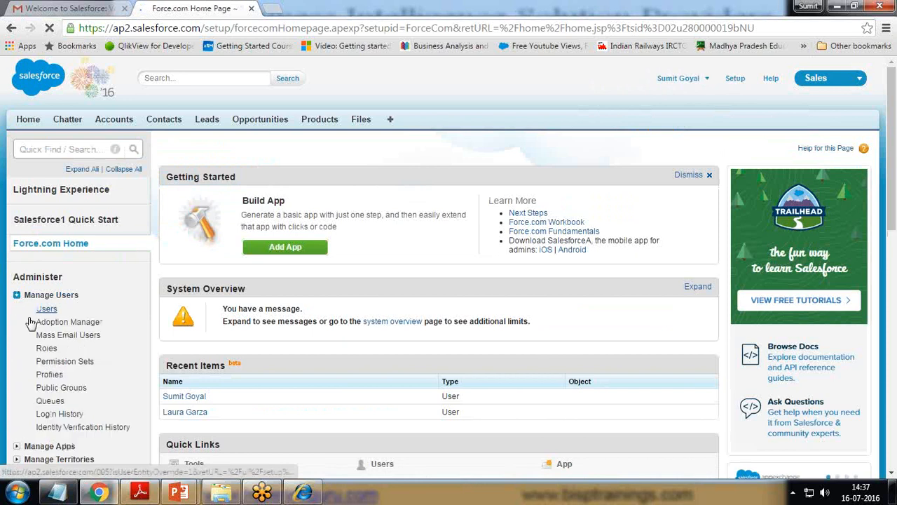
click(46, 309)
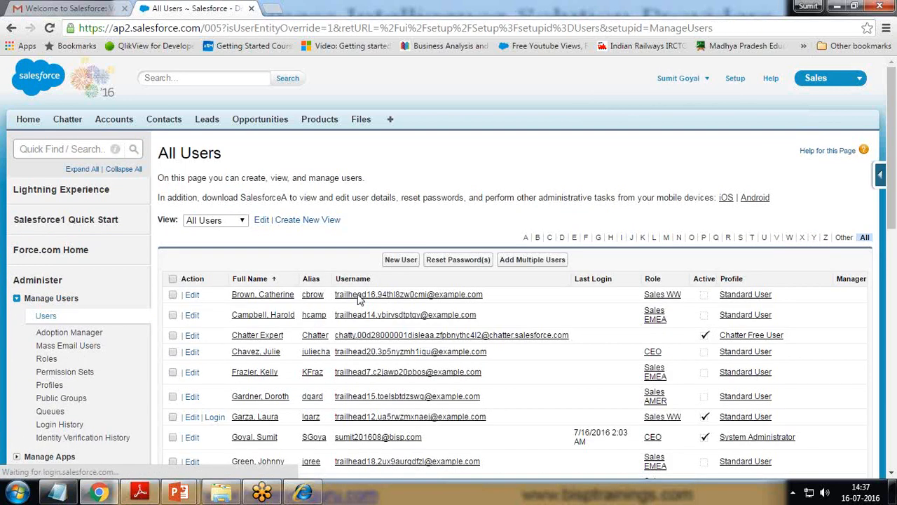
scroll(359, 298, down, 3)
click(376, 241)
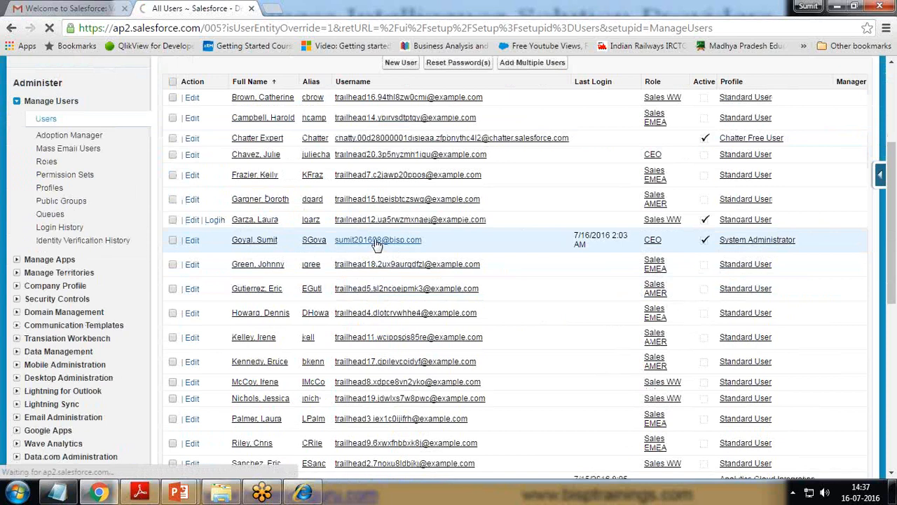
scroll(452, 251, down, 4)
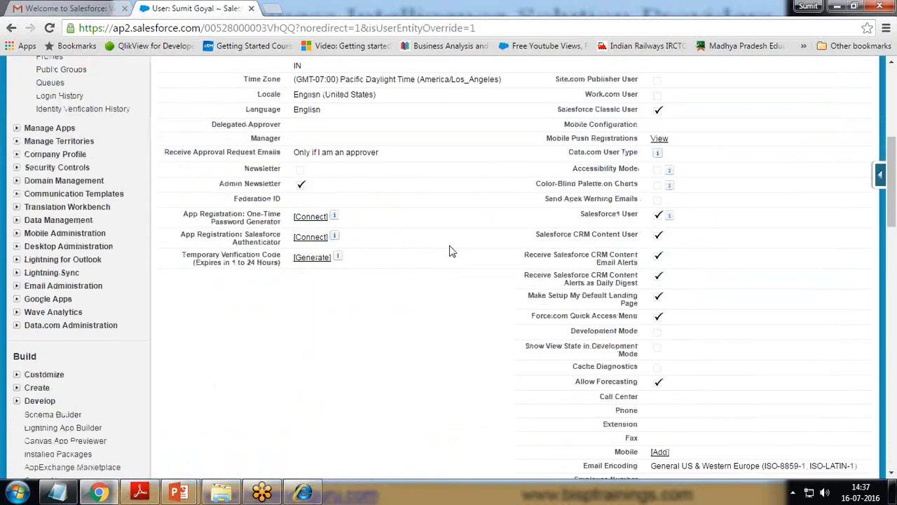
scroll(452, 251, down, 3)
scroll(452, 251, down, 4)
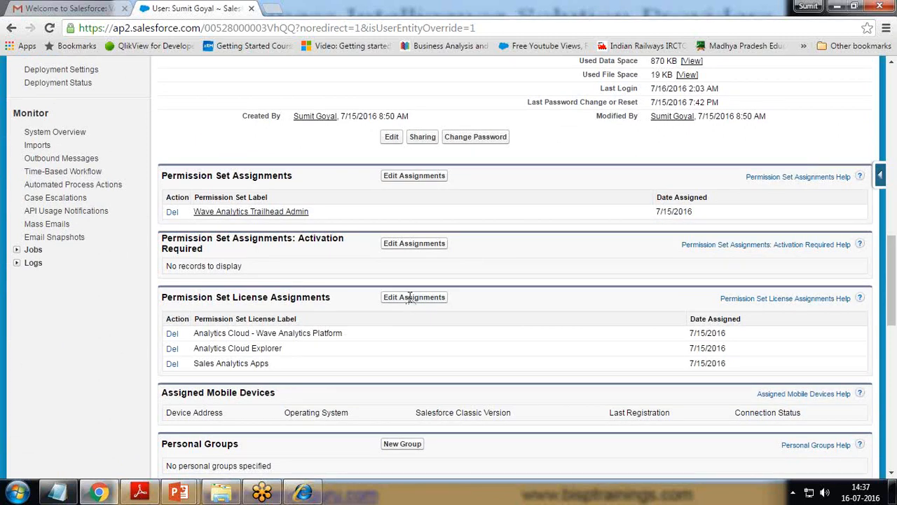
drag(163, 297, 334, 297)
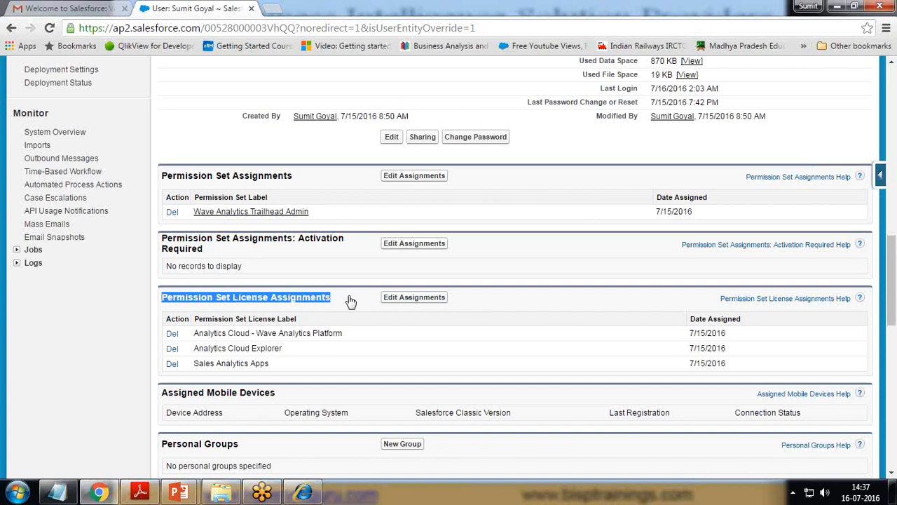
click(350, 300)
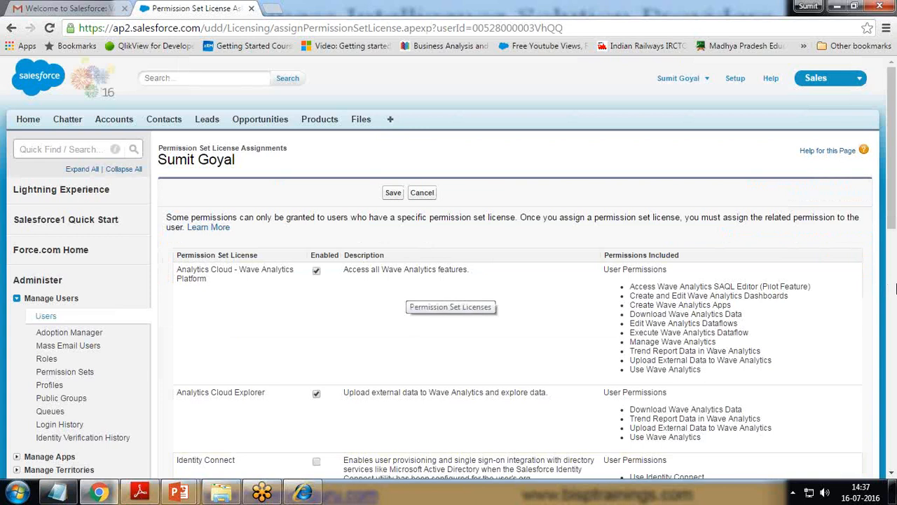
Step: Scroll through the license list, highlighting entries such as Sales Console User
scroll(307, 310, down, 1)
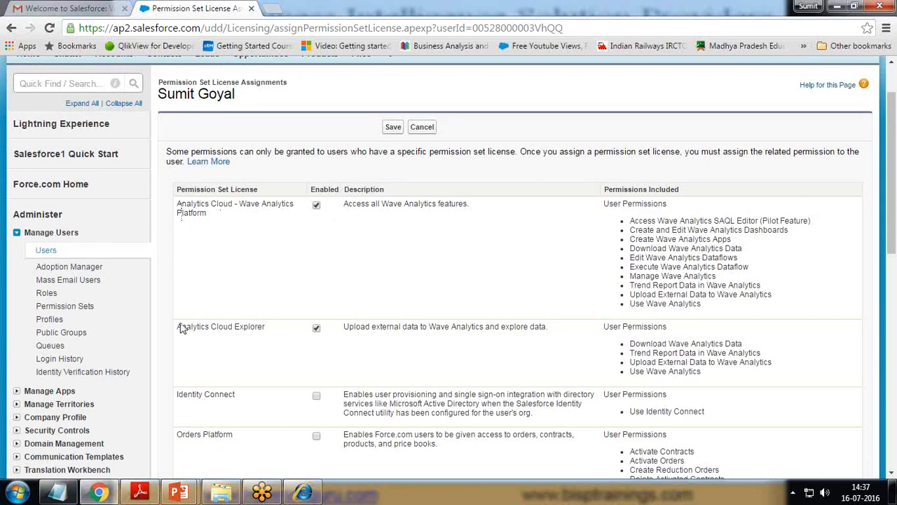
drag(180, 325, 256, 327)
scroll(255, 328, down, 4)
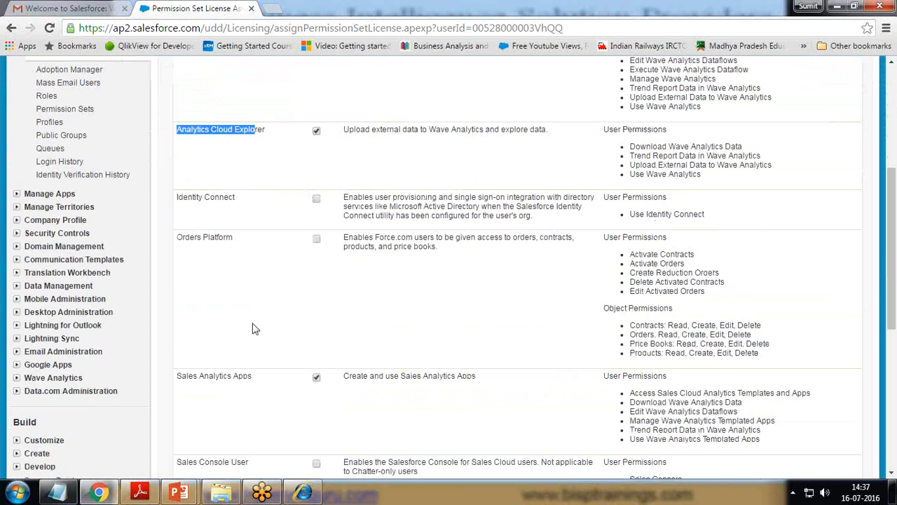
scroll(255, 329, down, 1)
drag(178, 245, 231, 247)
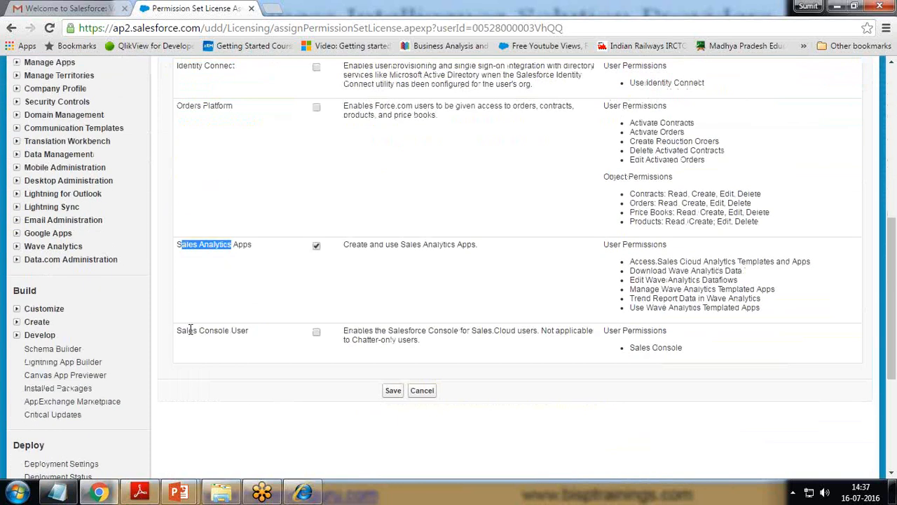
mouse_move(182, 329)
mouse_down()
mouse_move(217, 331)
mouse_move(177, 334)
mouse_up()
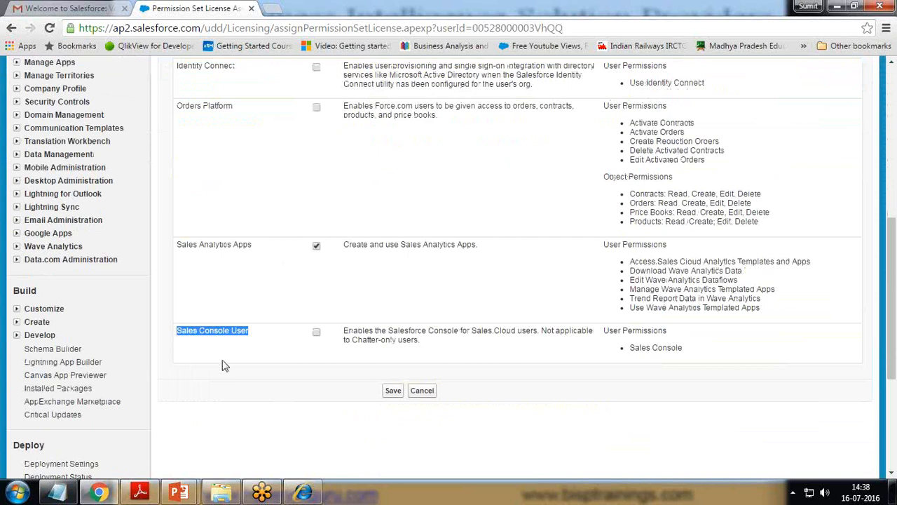
scroll(224, 366, up, 2)
scroll(210, 329, up, 4)
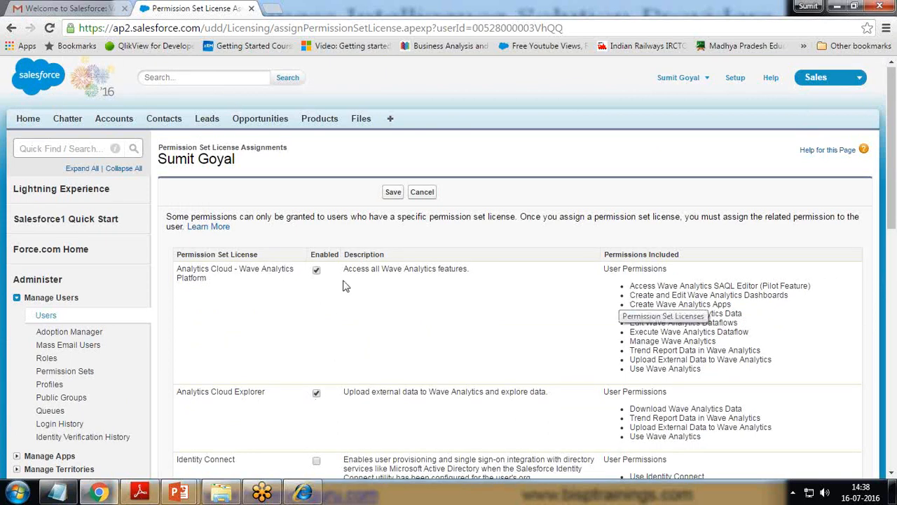
Step: Highlight the Wave permissions (SAQL Editor, dashboards, Use and Manage Wave Analytics), then cancel
drag(632, 290, 716, 369)
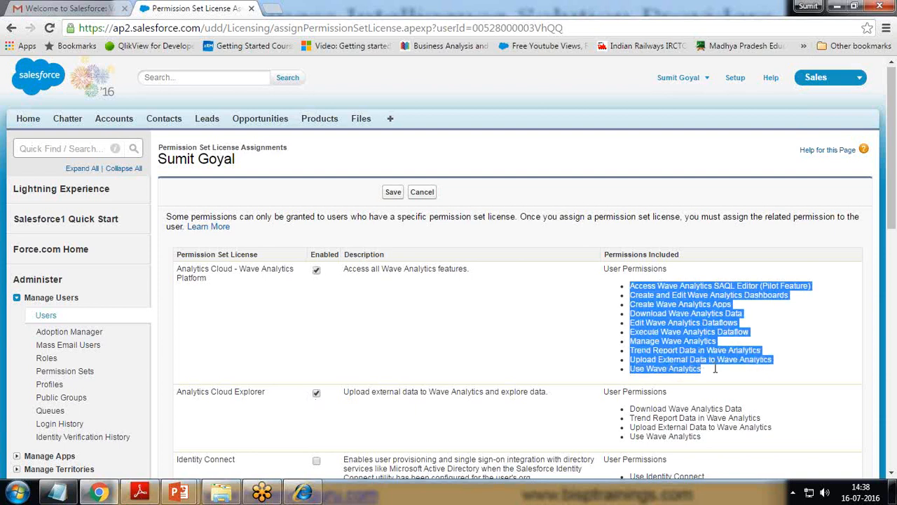
click(797, 372)
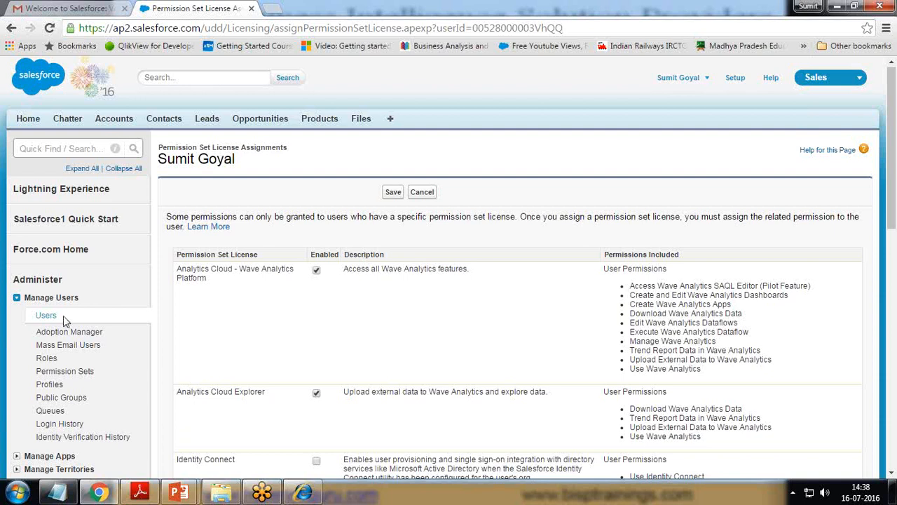
drag(162, 146, 287, 154)
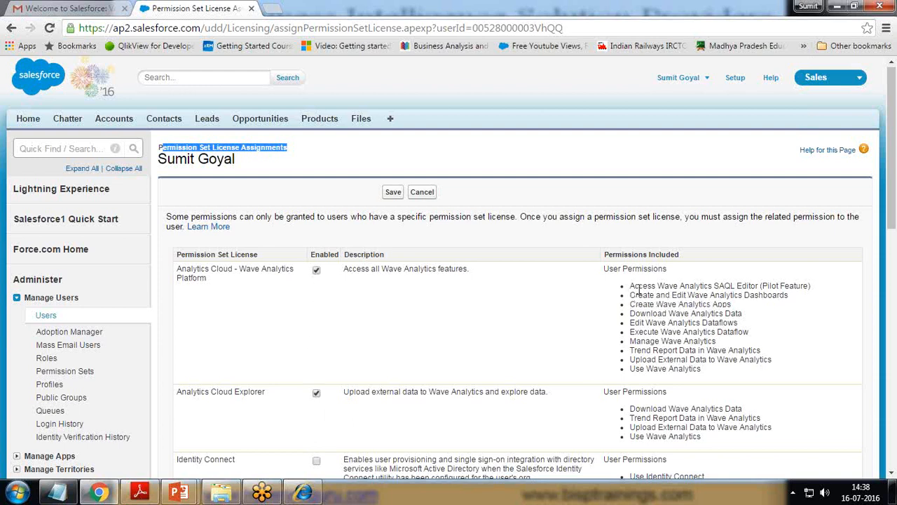
drag(630, 286, 752, 286)
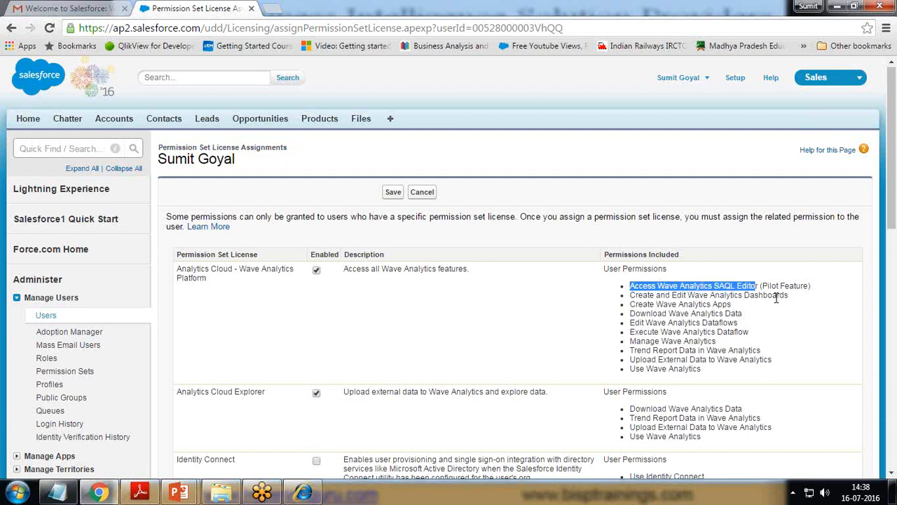
drag(788, 295, 694, 295)
drag(698, 369, 627, 372)
drag(716, 341, 741, 322)
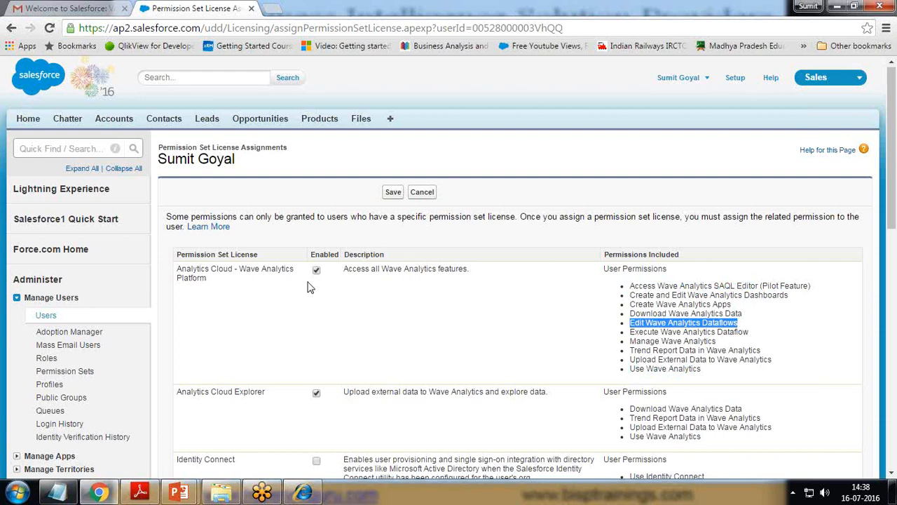
click(424, 192)
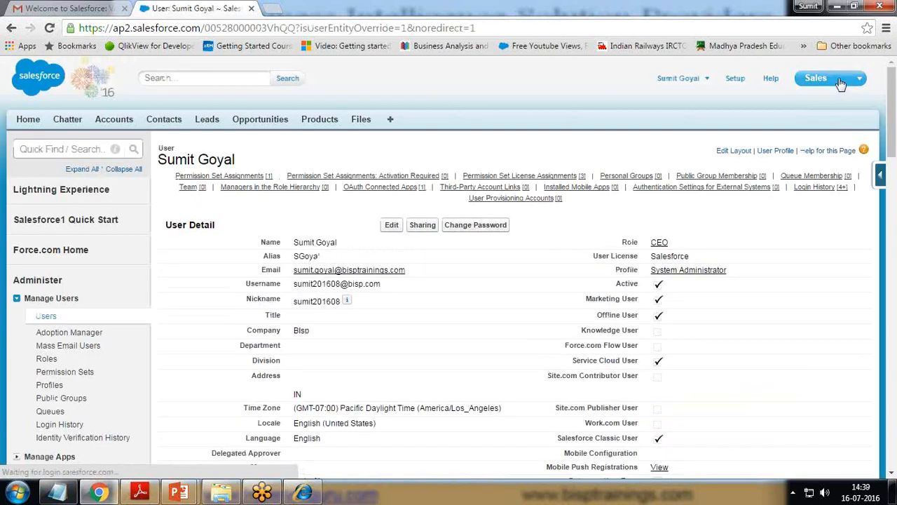
Step: Switch to the Wave Analytics app from the app launcher
click(855, 78)
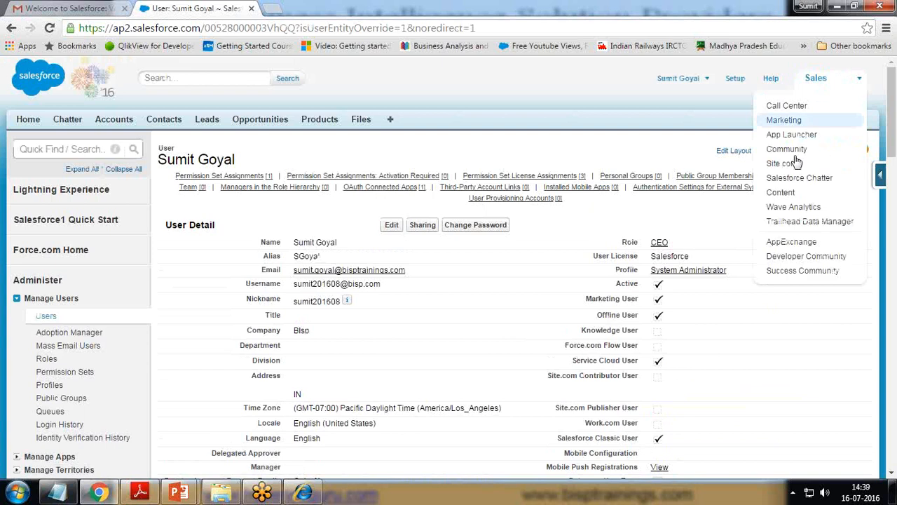
click(793, 206)
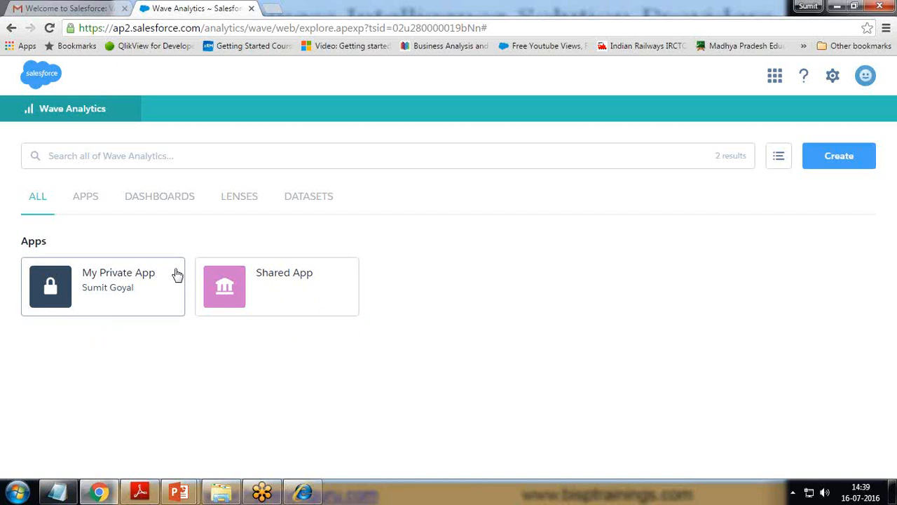
Step: Look into the empty My Private App, then open and close Shared App
click(102, 287)
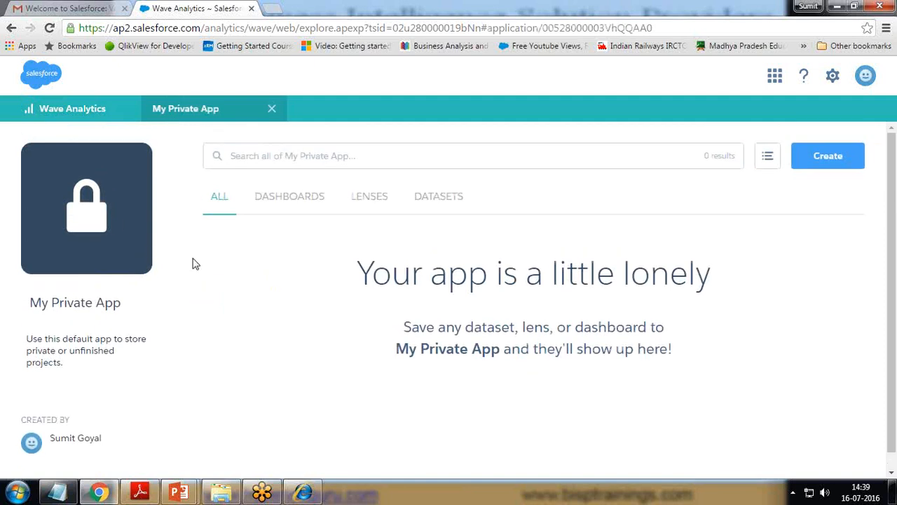
drag(372, 274, 654, 274)
click(478, 363)
click(47, 112)
click(274, 278)
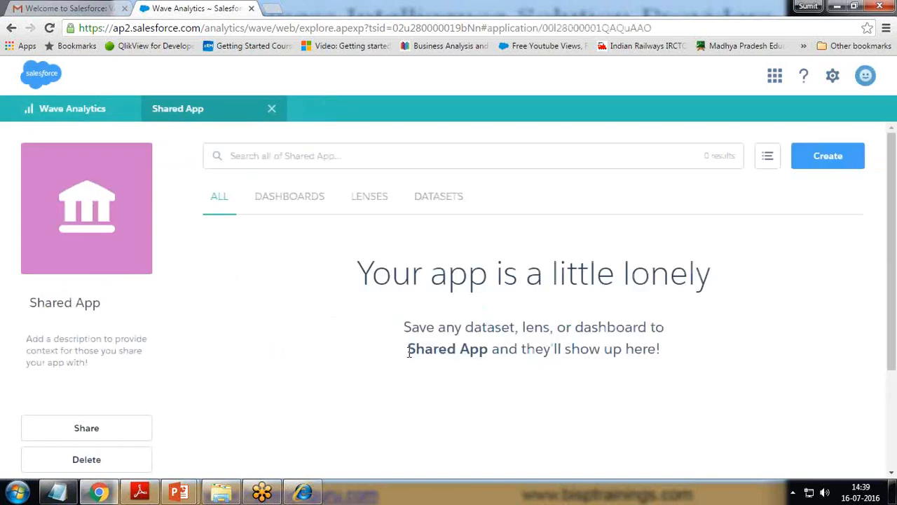
click(272, 110)
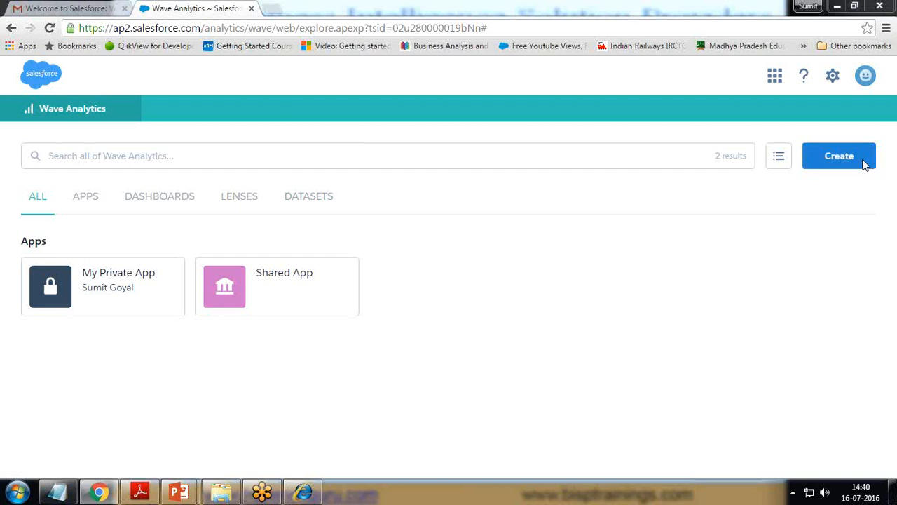
Step: Reopen My Private App on its DATASETS tab and show the Create options
click(308, 199)
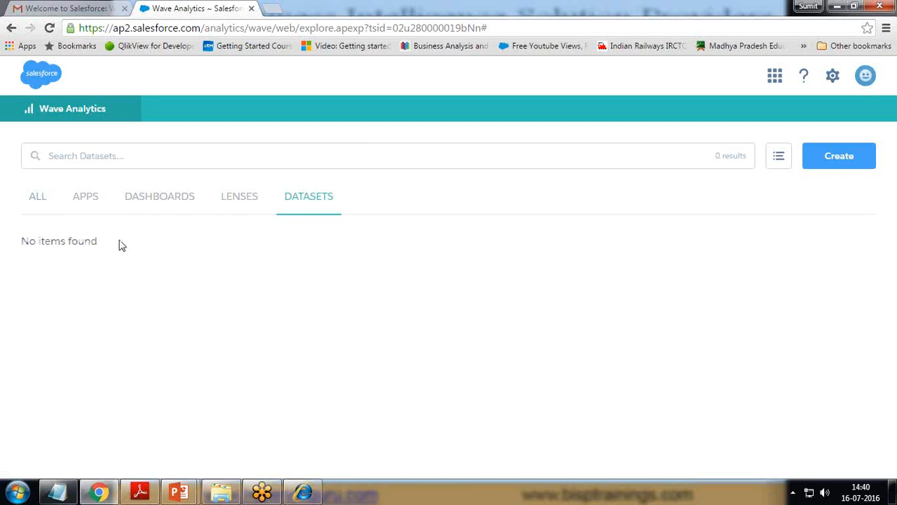
click(38, 197)
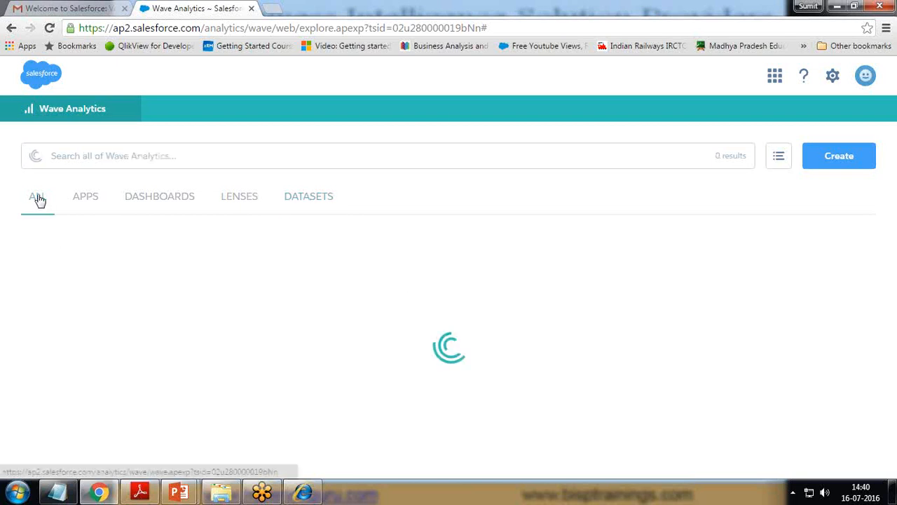
click(83, 199)
click(114, 284)
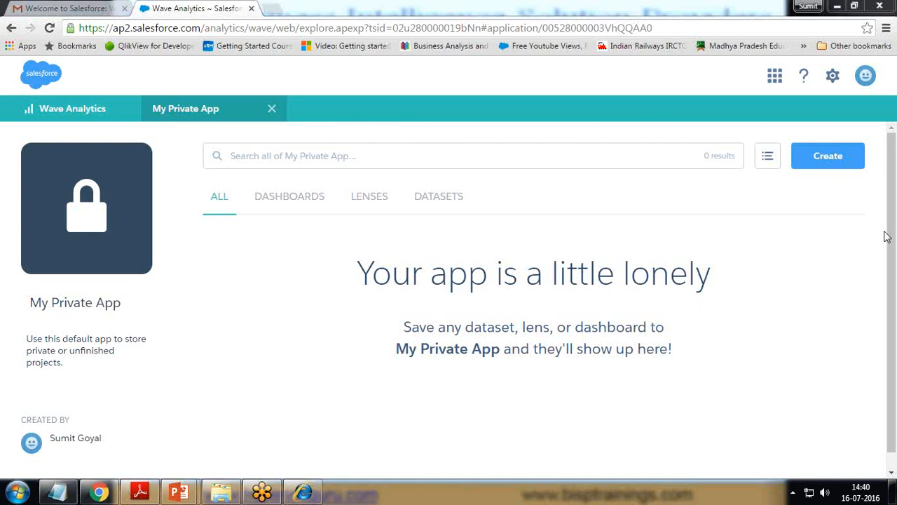
click(433, 201)
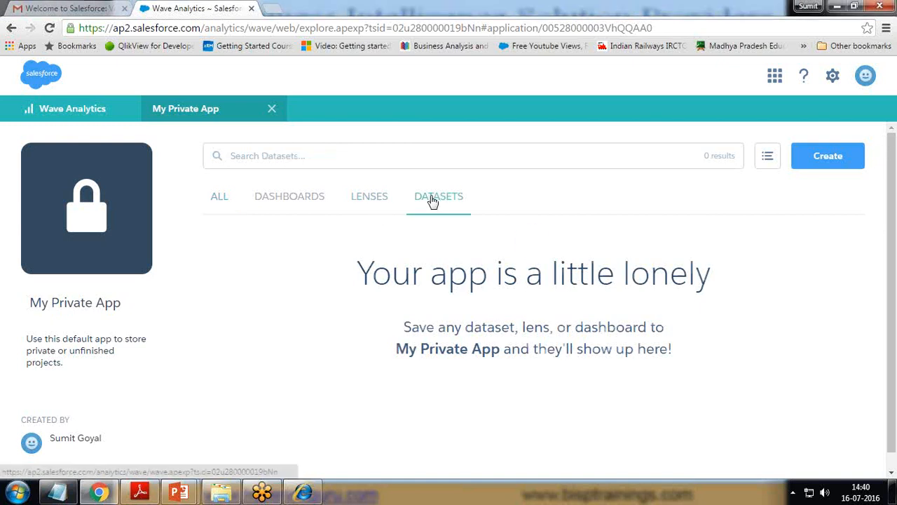
click(819, 162)
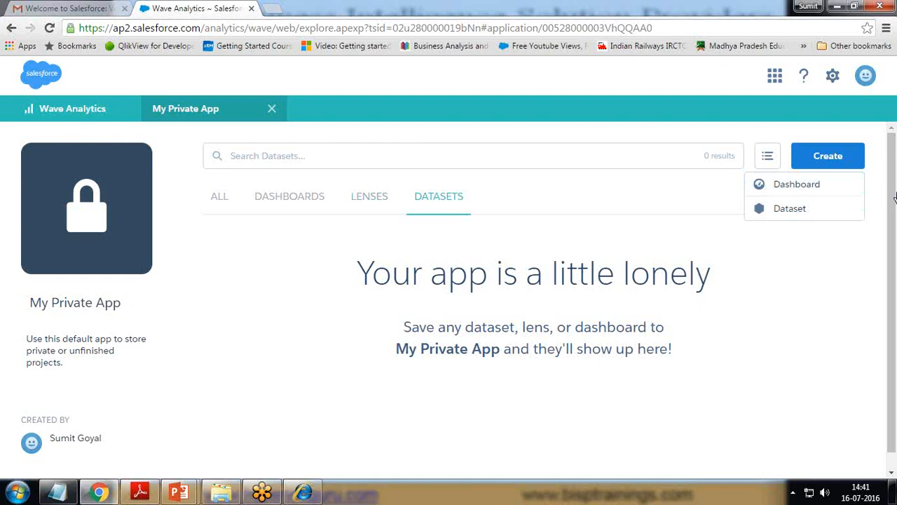
Step: Start a new CSV dataset, noting the CSV size limit and JSON metadata option
click(786, 215)
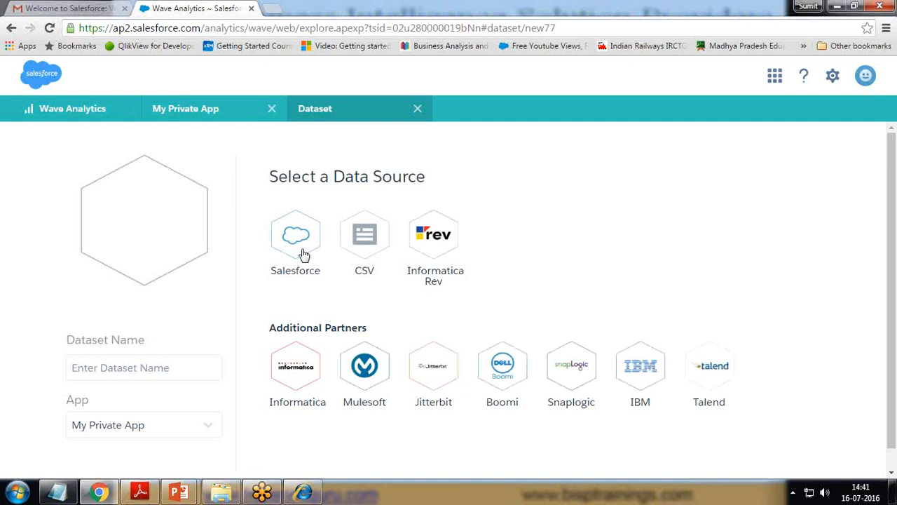
click(364, 237)
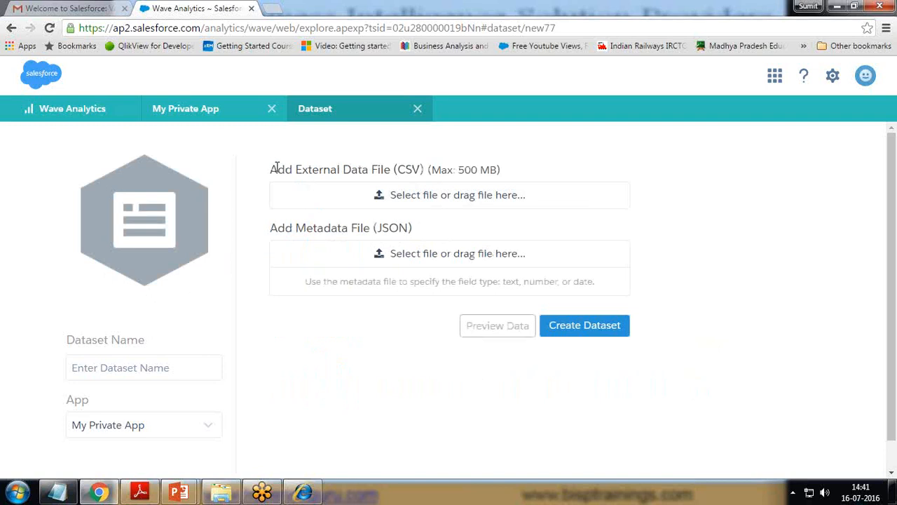
drag(277, 166, 499, 169)
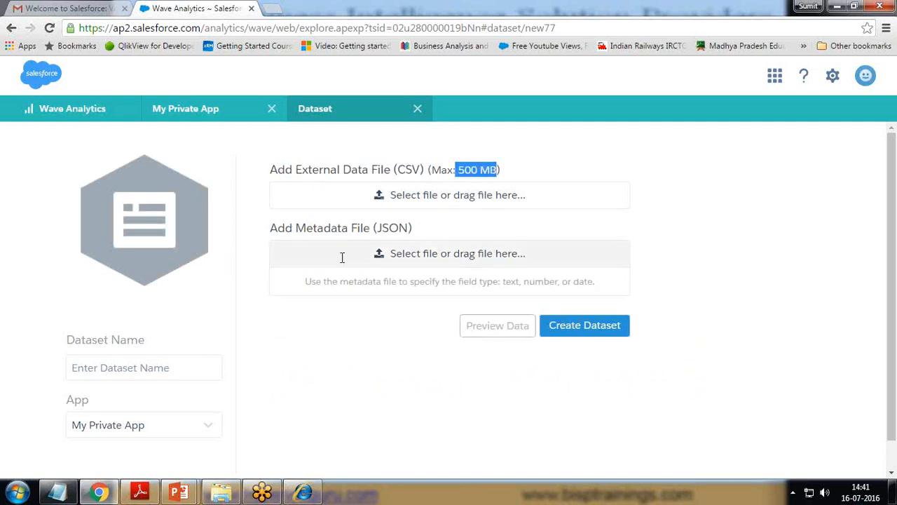
drag(377, 227, 409, 228)
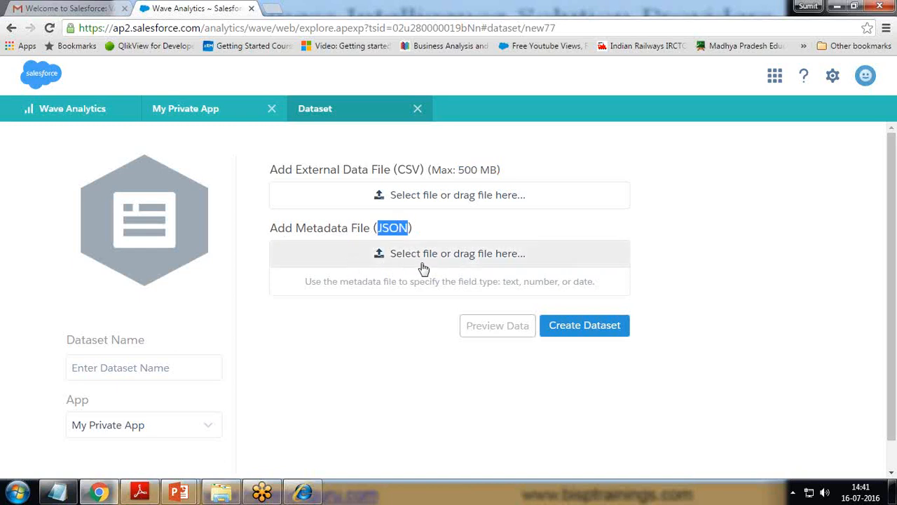
Step: Browse to D:\DataSet in the file dialog and select FinancialData
click(399, 197)
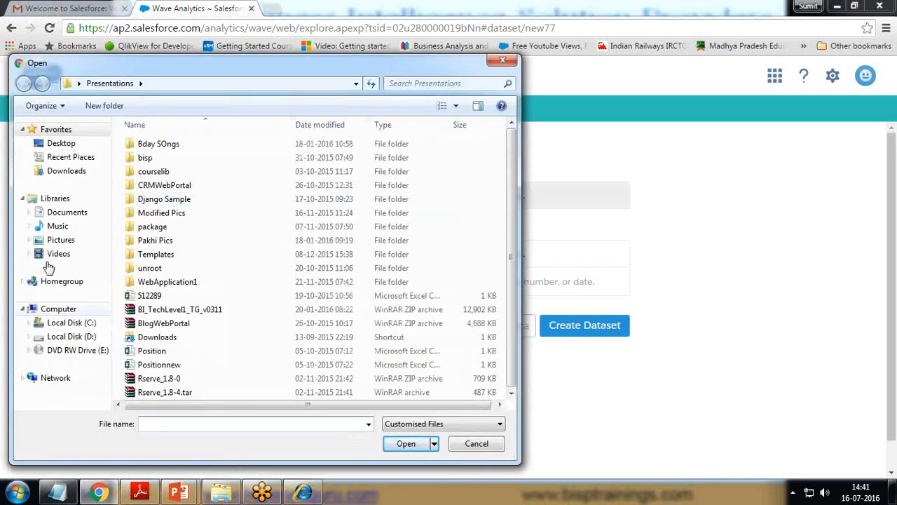
click(67, 336)
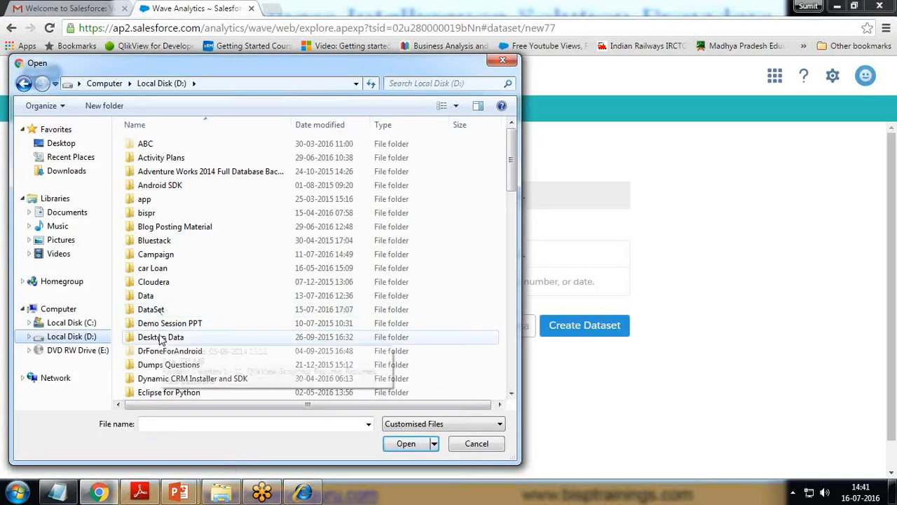
double_click(155, 312)
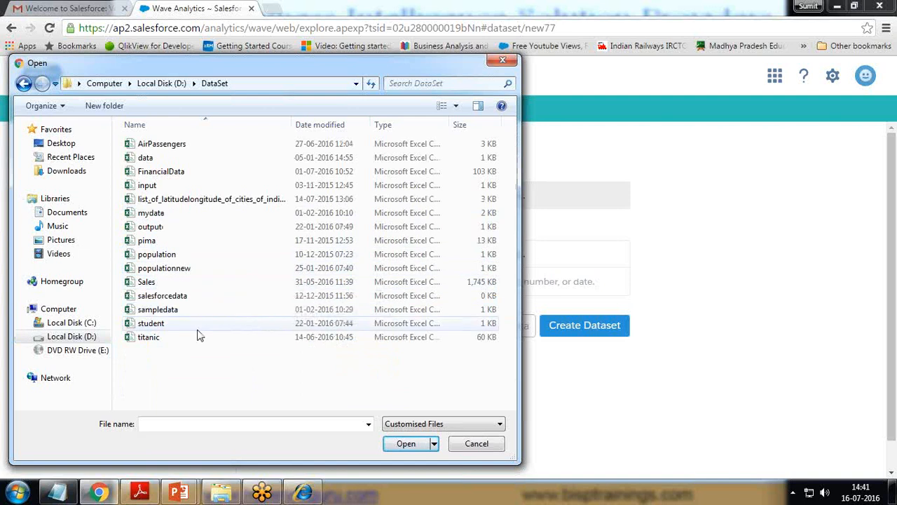
click(165, 176)
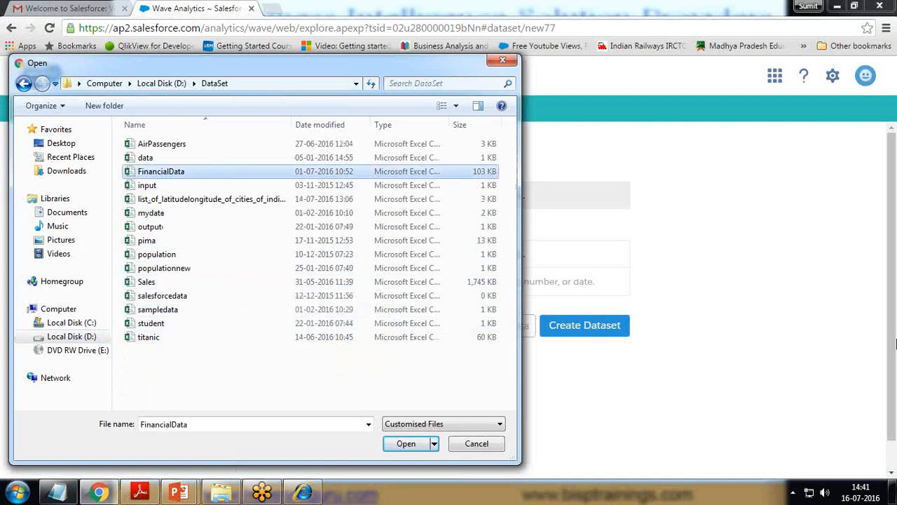
click(887, 434)
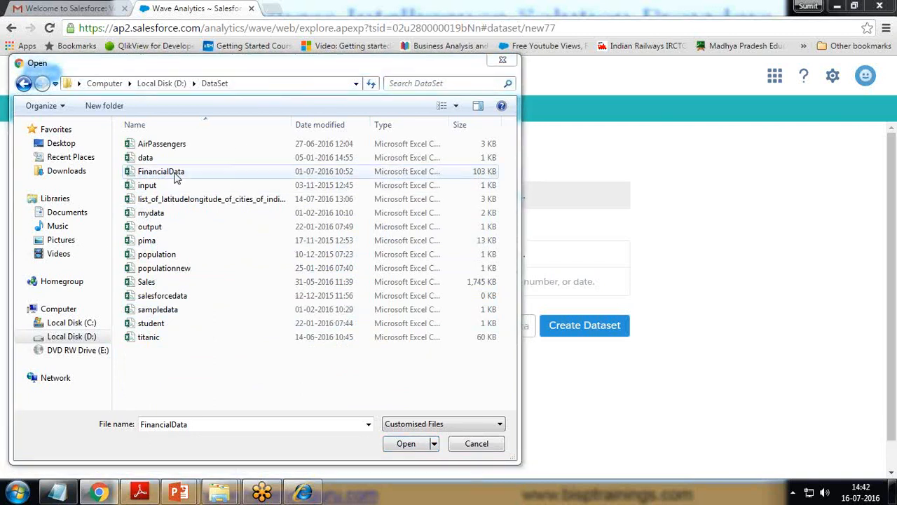
drag(449, 125, 494, 129)
drag(381, 405, 424, 405)
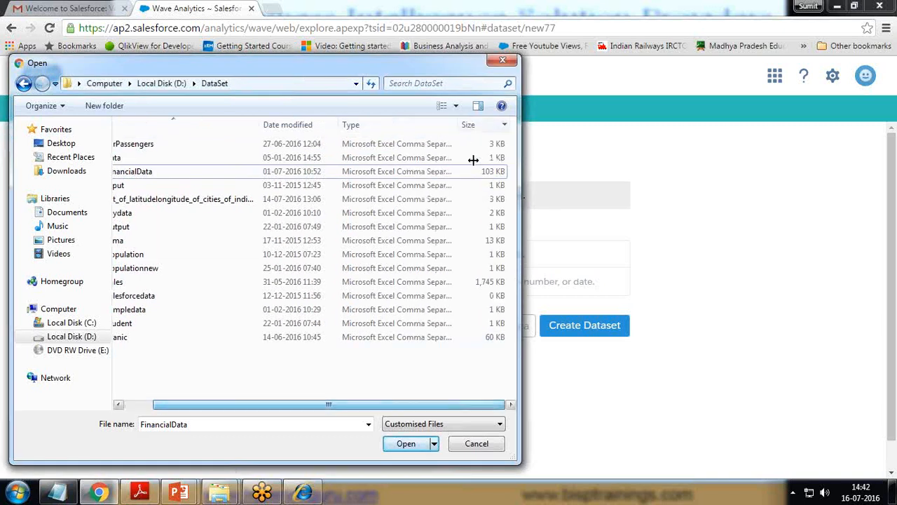
mouse_move(462, 125)
mouse_down()
mouse_move(493, 124)
mouse_move(465, 125)
mouse_up()
drag(258, 125, 220, 125)
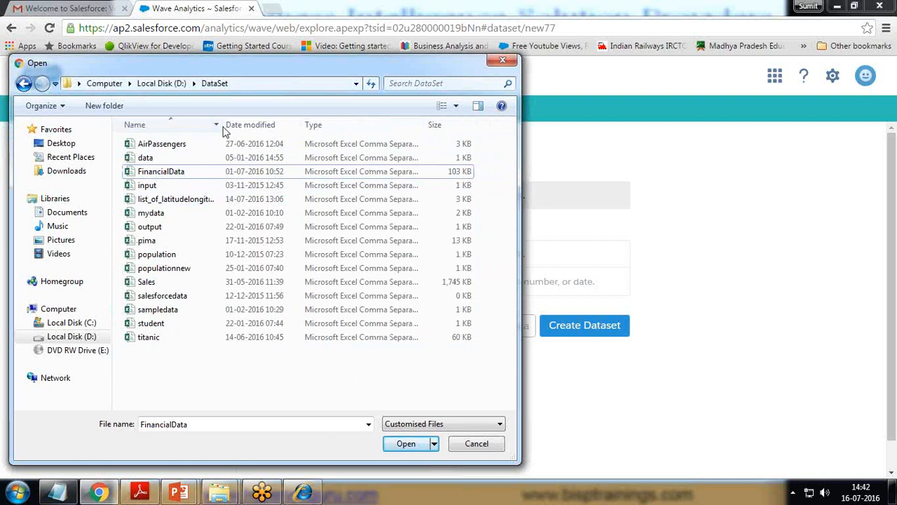
click(175, 172)
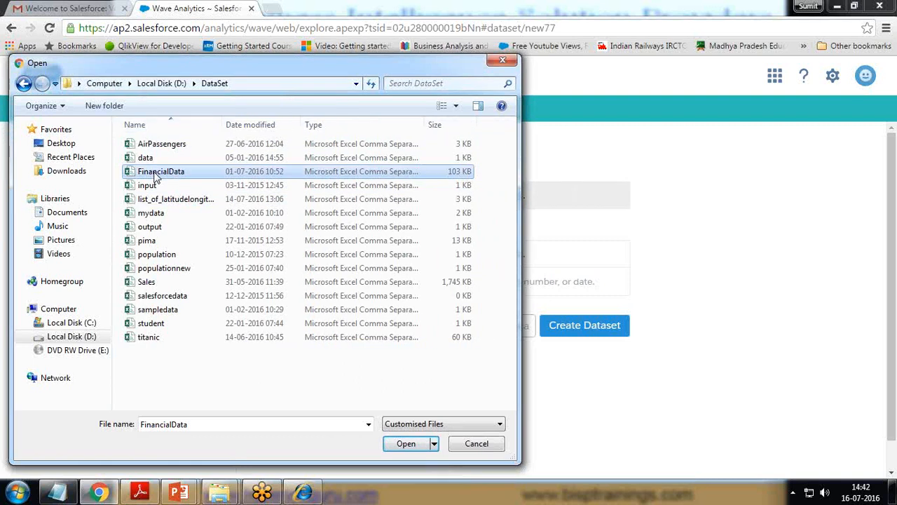
Step: Attach FinancialData.csv, name it FinancialDataSet in My Private App, and create the dataset
click(407, 444)
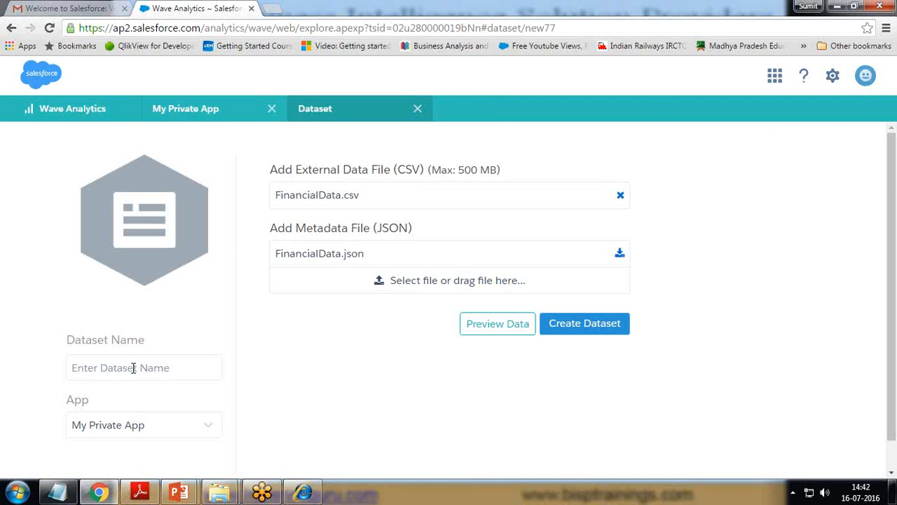
text(FinancialDataSet)
click(143, 426)
scroll(150, 426, down, 1)
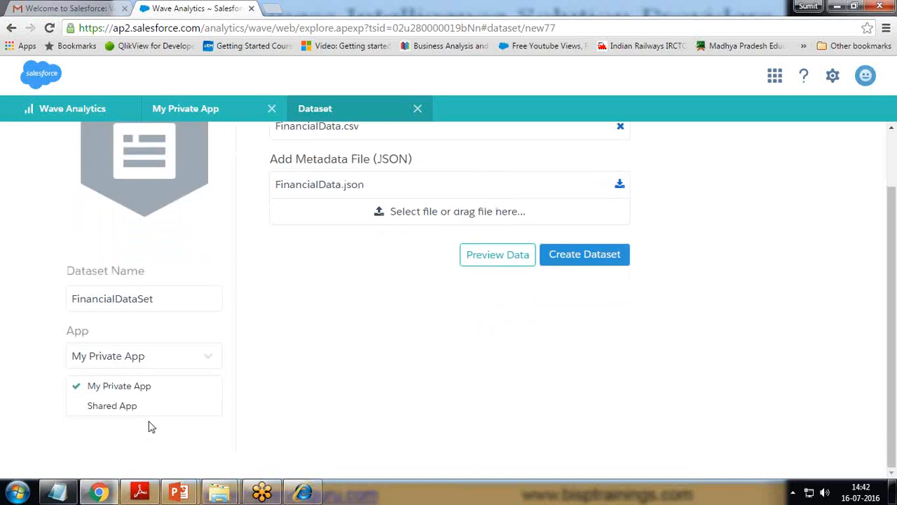
click(126, 386)
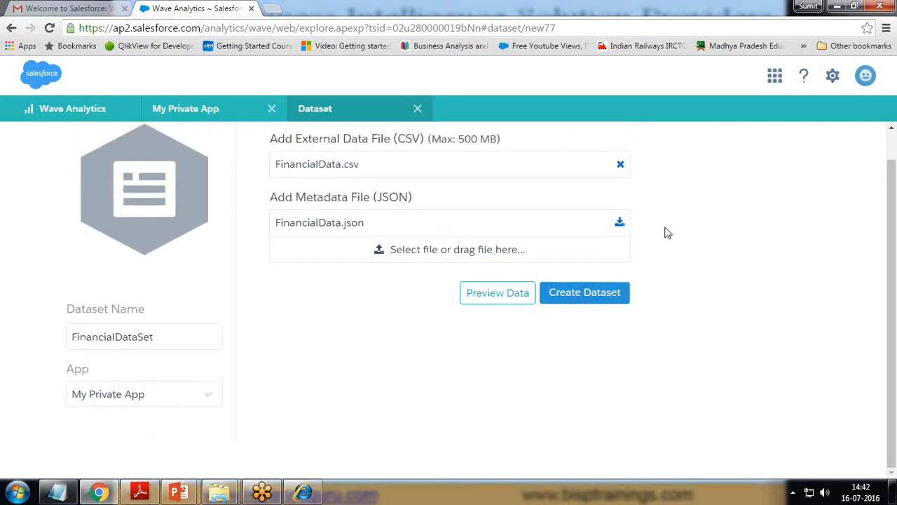
click(583, 294)
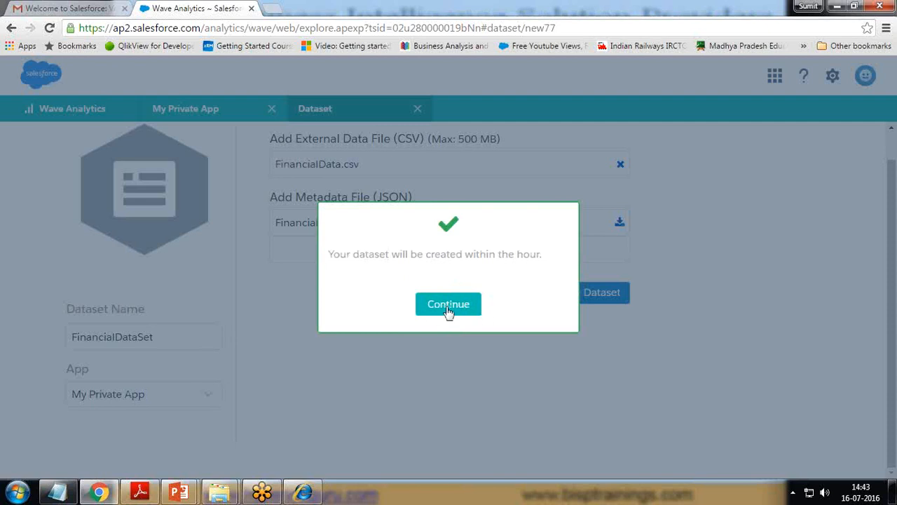
Step: Open Data Monitor and refresh jobs until the FinancialDataSet upload shows Successful
click(449, 304)
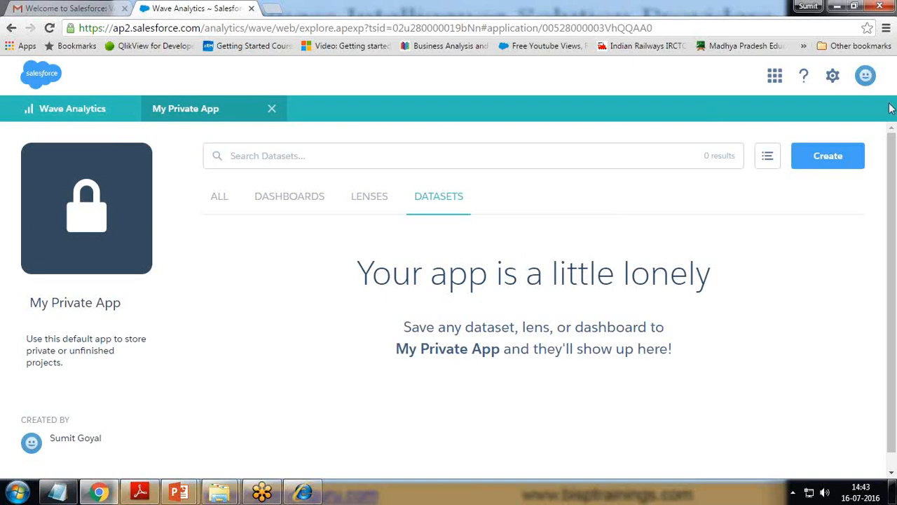
click(834, 80)
click(817, 113)
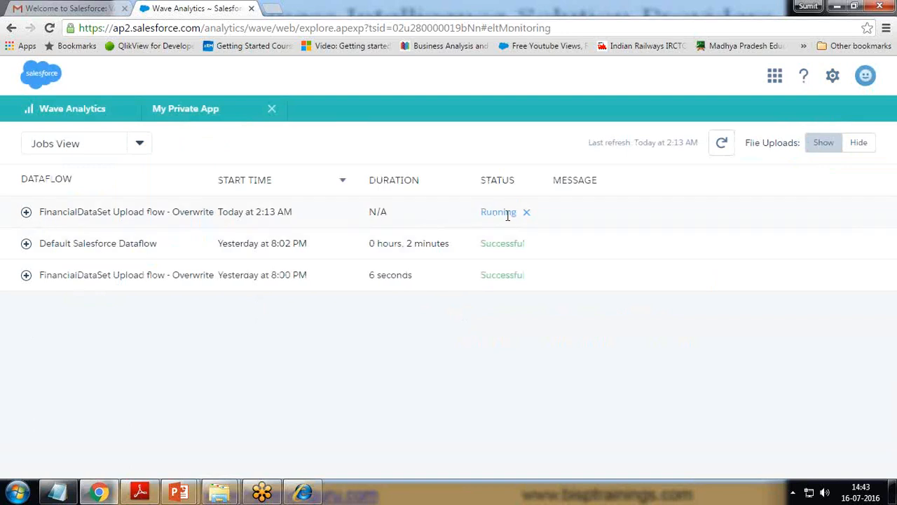
drag(39, 243, 134, 245)
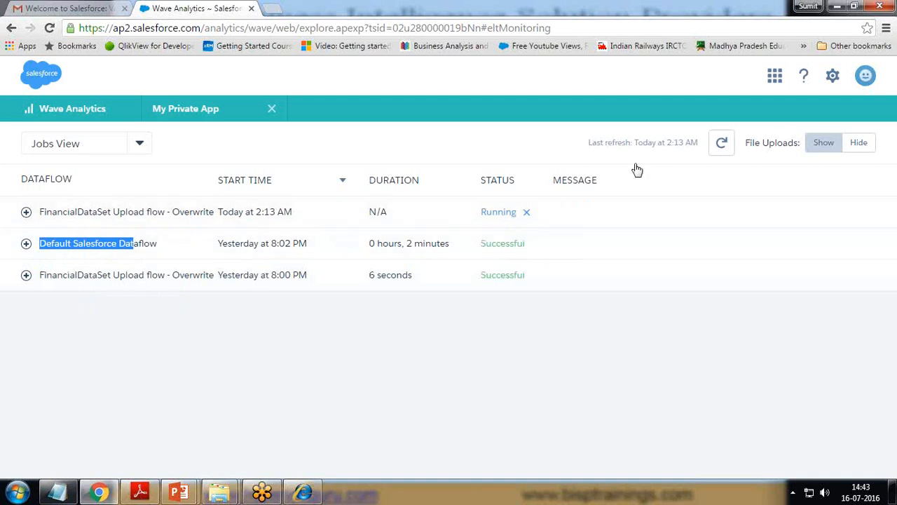
click(725, 148)
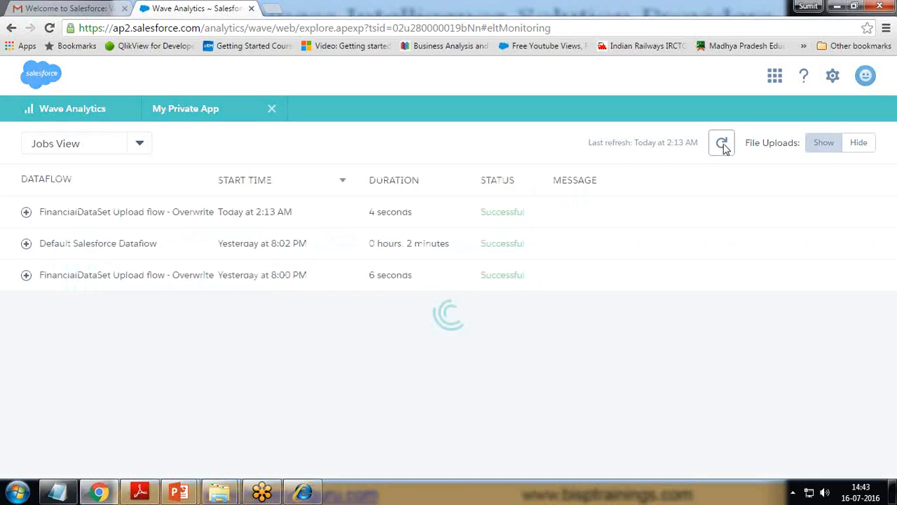
drag(481, 212, 535, 214)
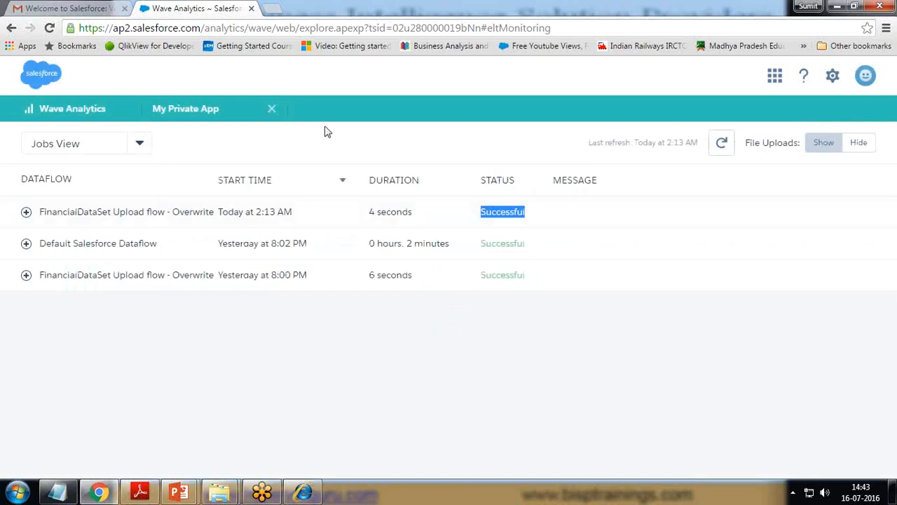
click(273, 111)
Step: Browse the Wave Analytics home listing's Datasets, Lenses, Dashboards, Apps and All tabs
click(39, 116)
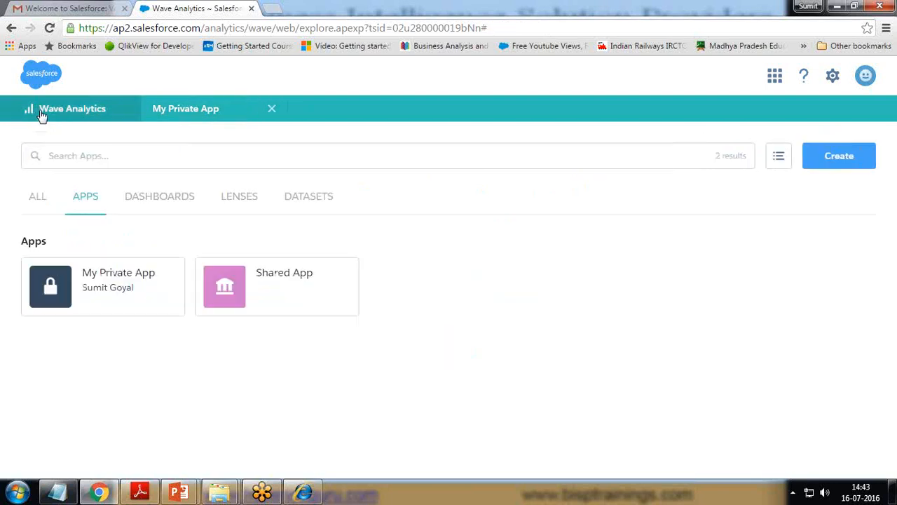
click(316, 197)
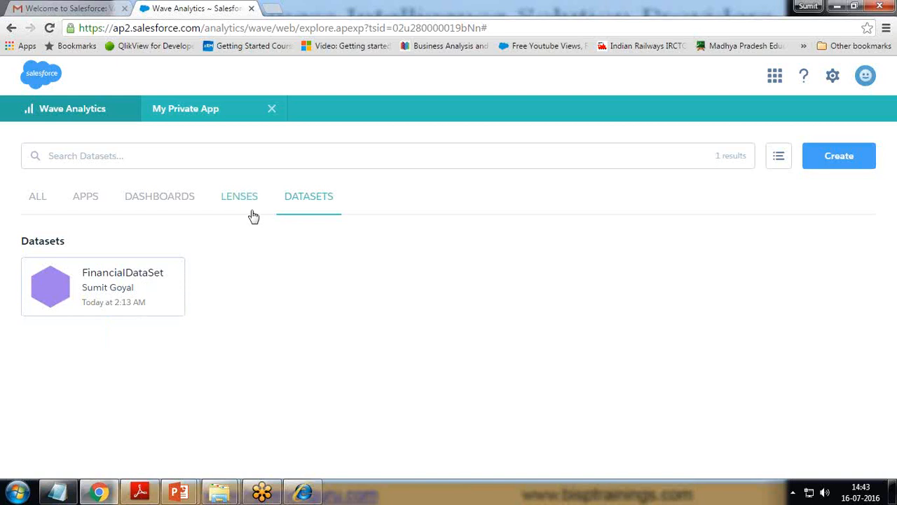
click(236, 201)
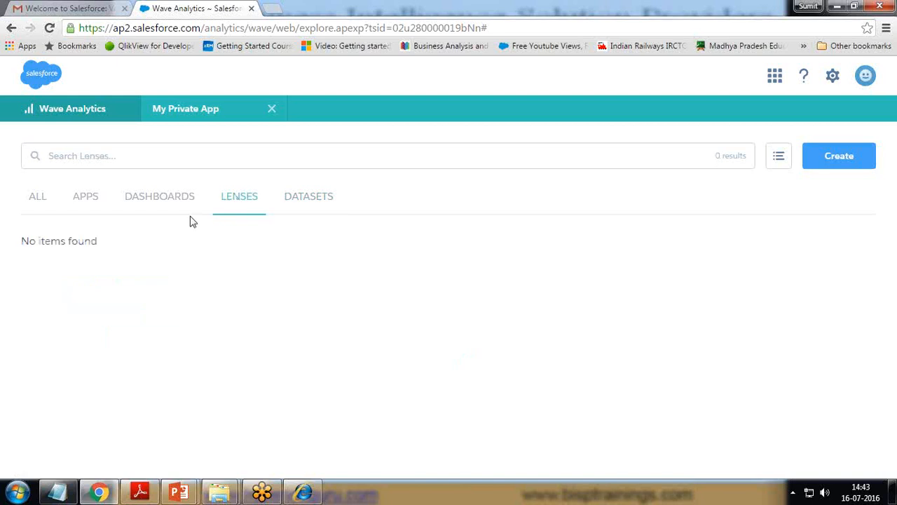
click(160, 202)
click(81, 203)
click(36, 202)
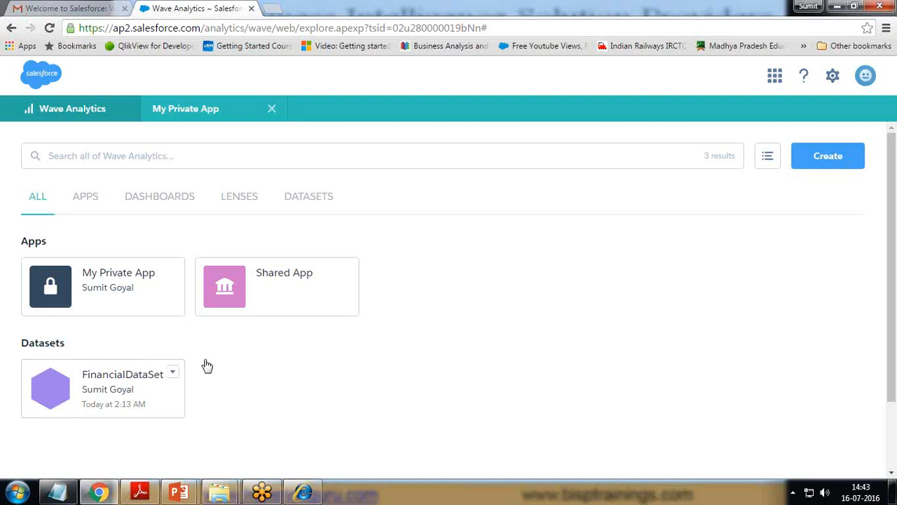
Step: Preview FinancialDataSet in a lens, then open My Private App's Lenses and Datasets lists
click(123, 395)
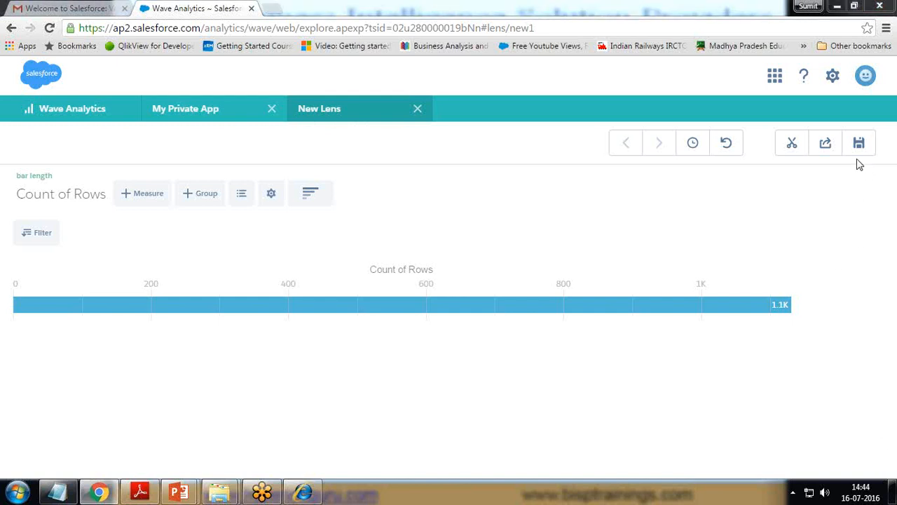
click(418, 109)
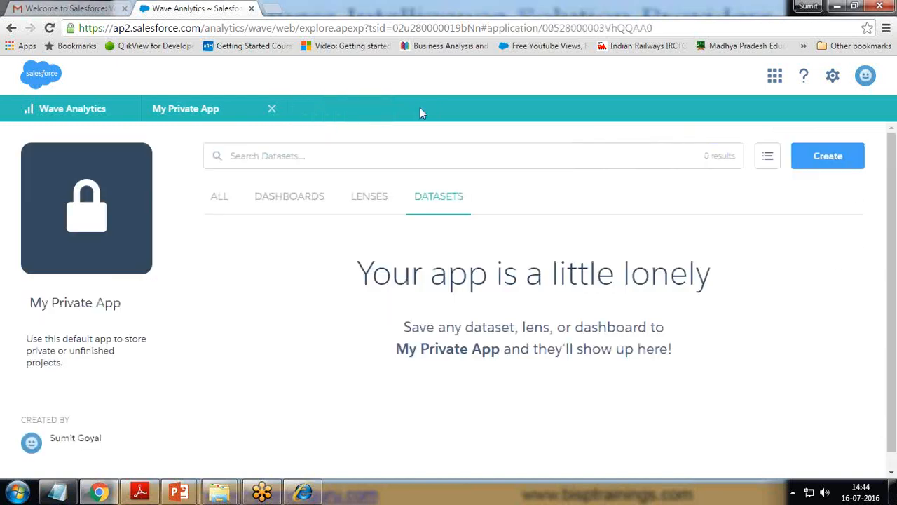
click(272, 108)
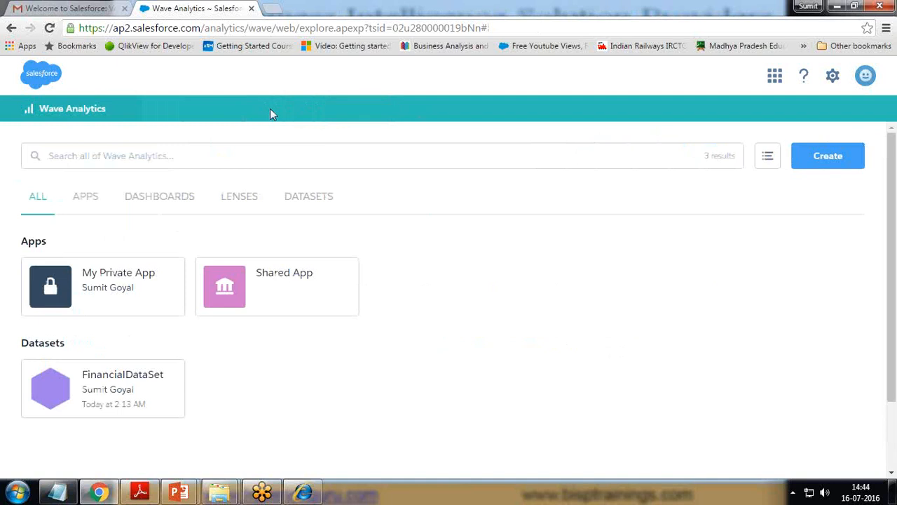
click(116, 281)
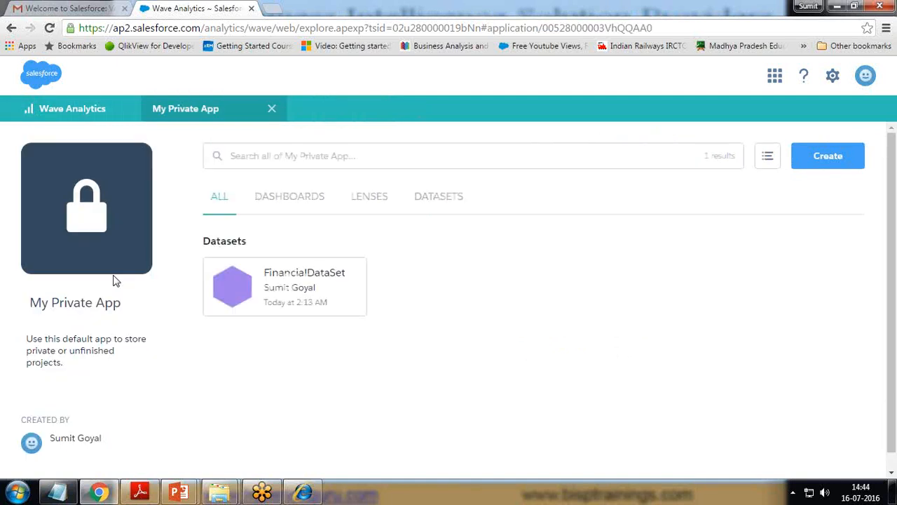
click(370, 197)
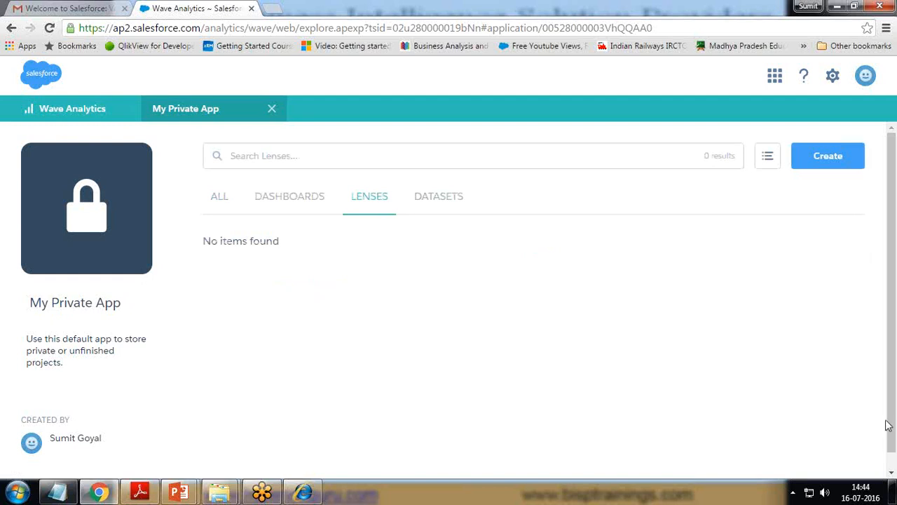
click(463, 196)
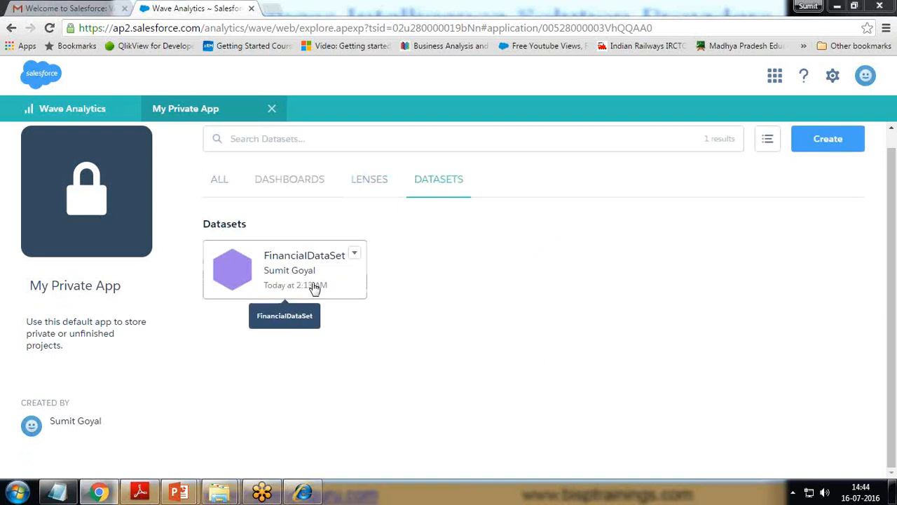
Step: Open FinancialDataSet in a new lens showing Count of Rows (1.1K) and browse the chart types
click(289, 272)
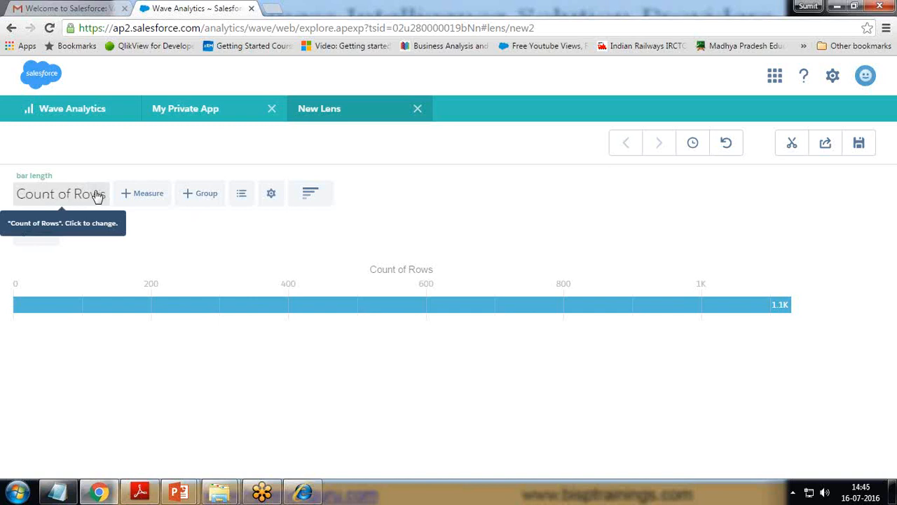
click(311, 199)
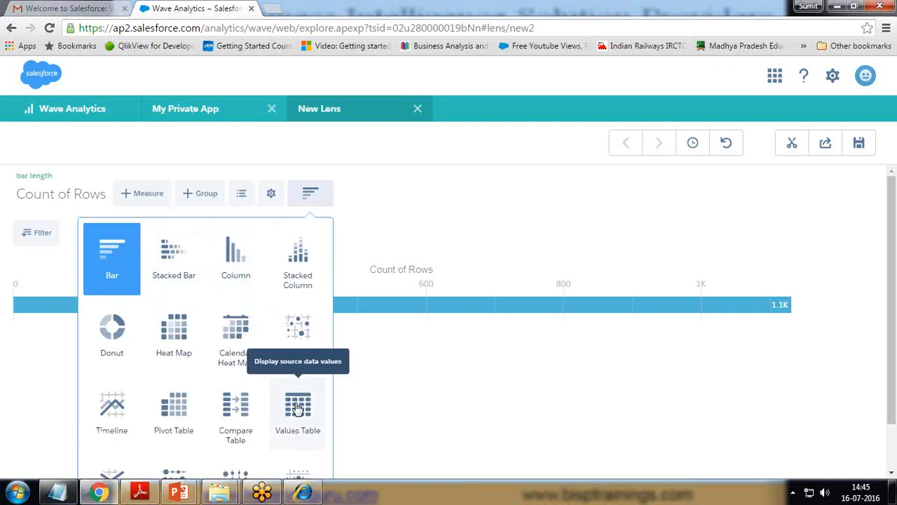
scroll(298, 420, down, 1)
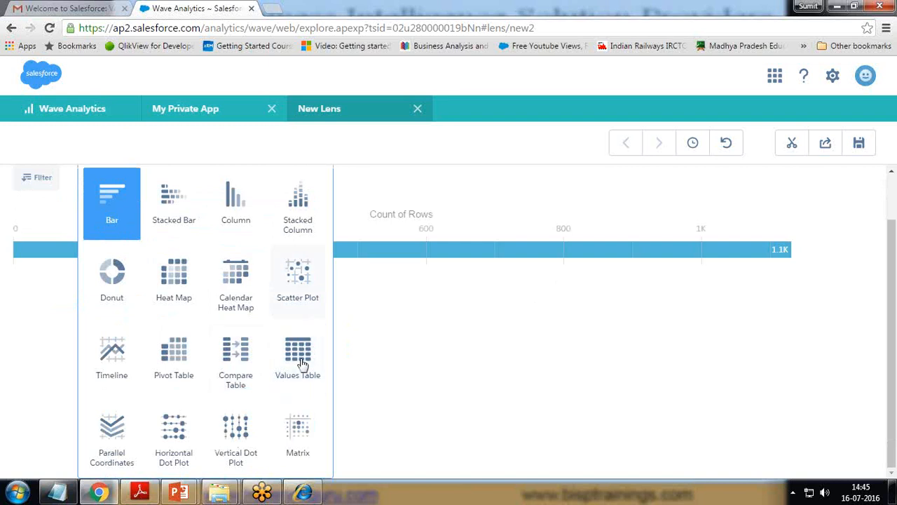
click(379, 144)
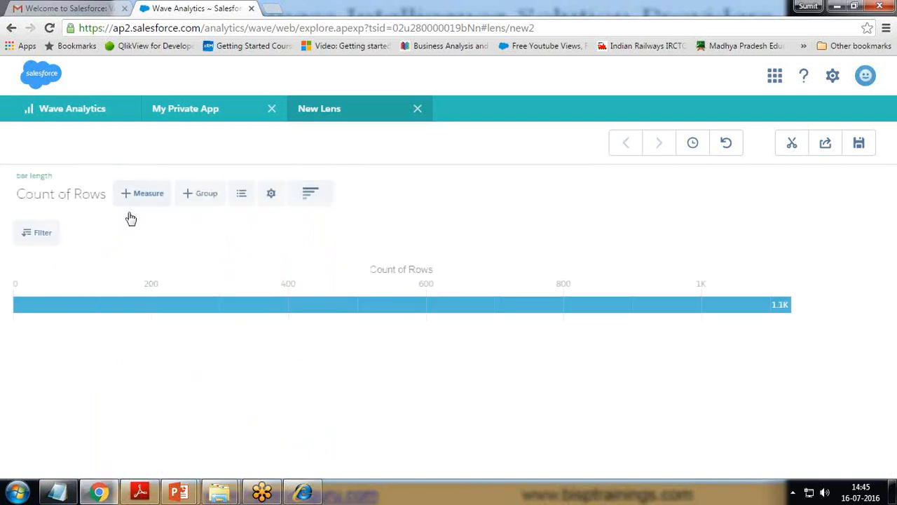
Step: Chart Sum of Amount grouped by Region as columns, with Stamford highest at 1.2M
click(90, 195)
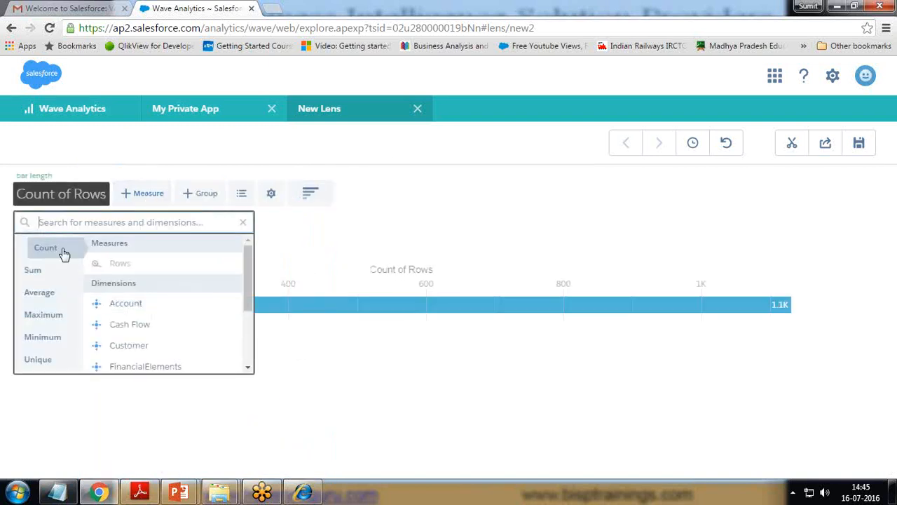
click(35, 272)
click(129, 266)
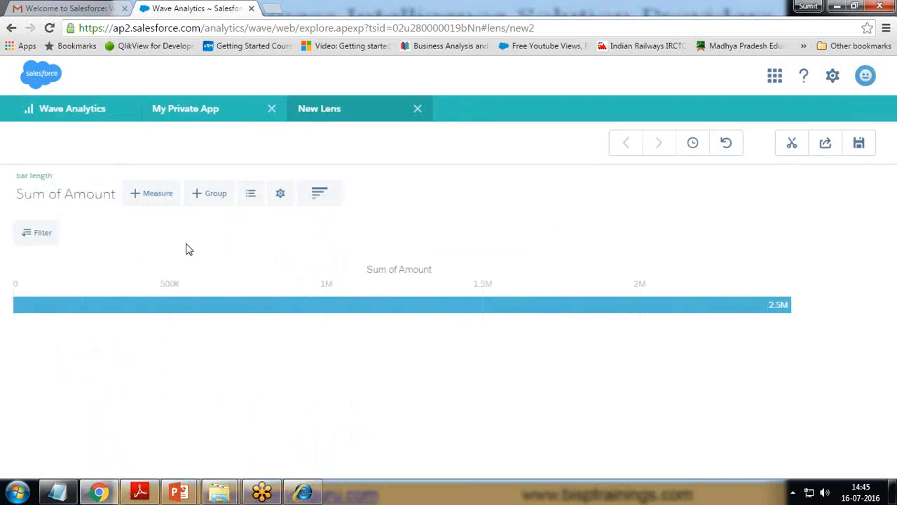
click(159, 195)
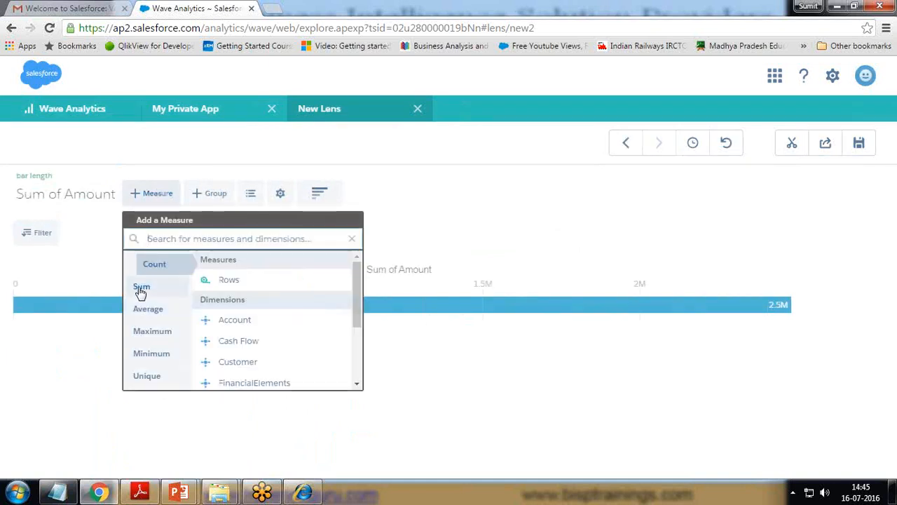
click(141, 292)
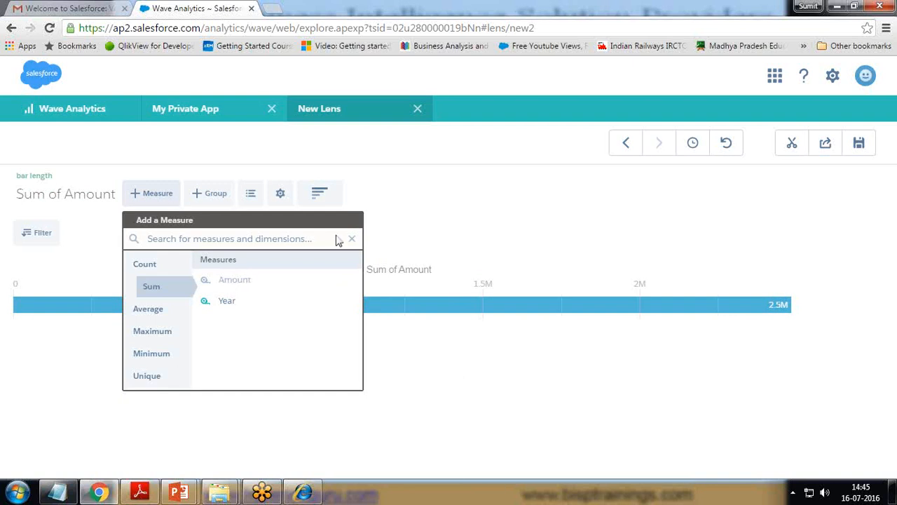
click(224, 194)
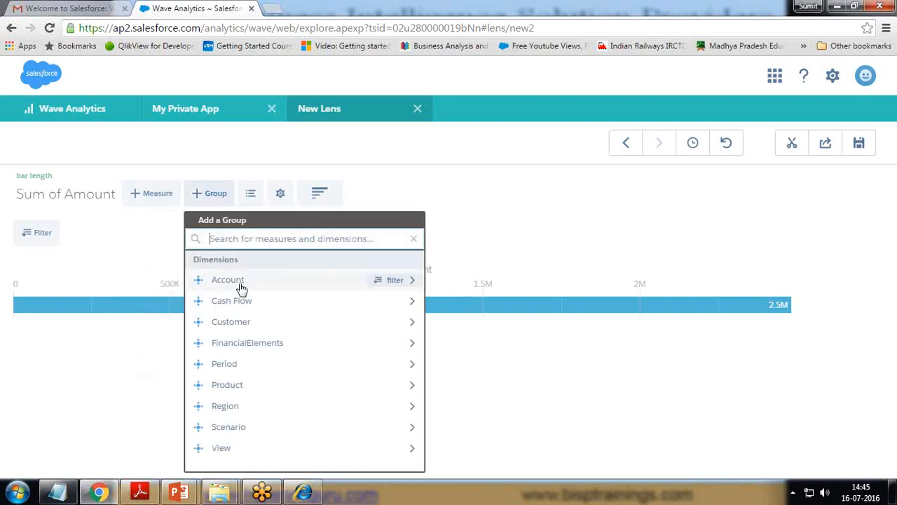
click(230, 407)
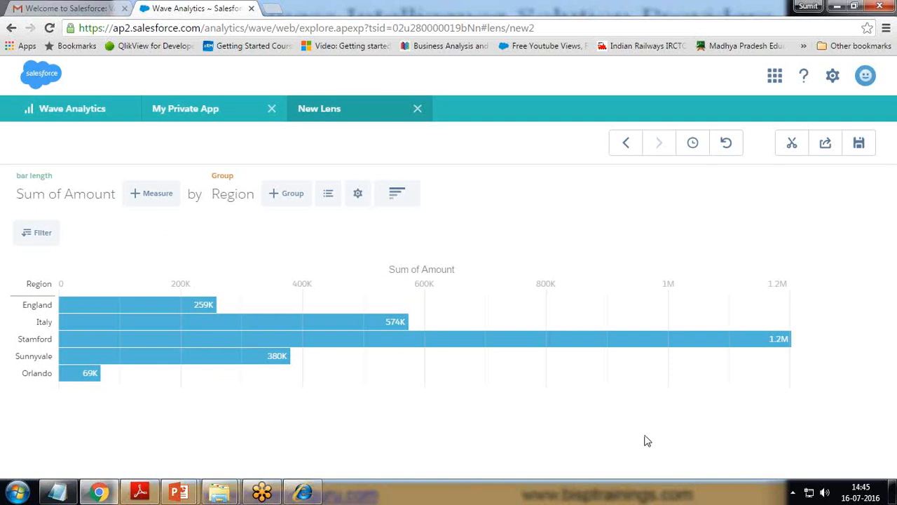
click(409, 198)
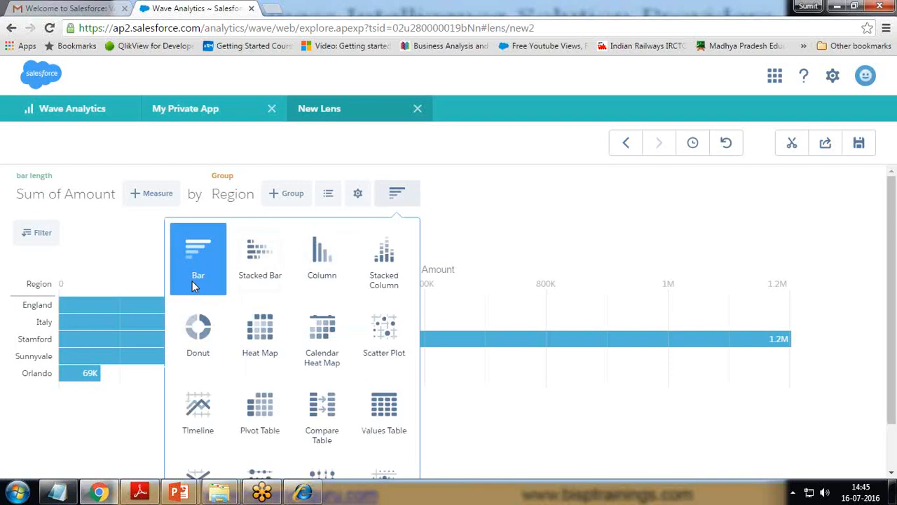
click(325, 266)
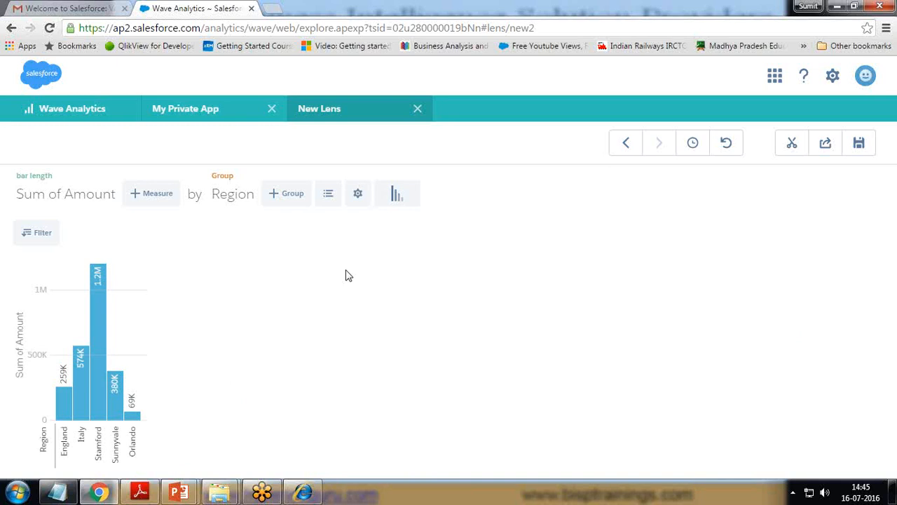
click(41, 235)
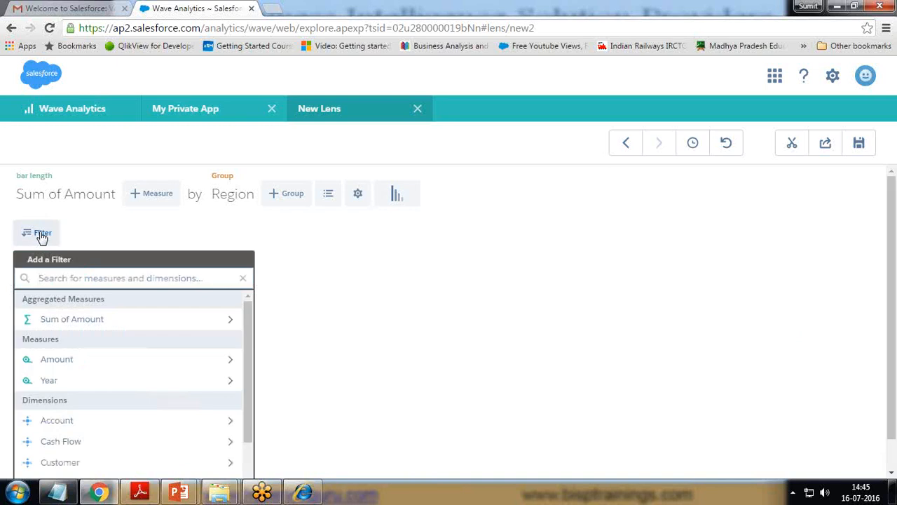
click(526, 297)
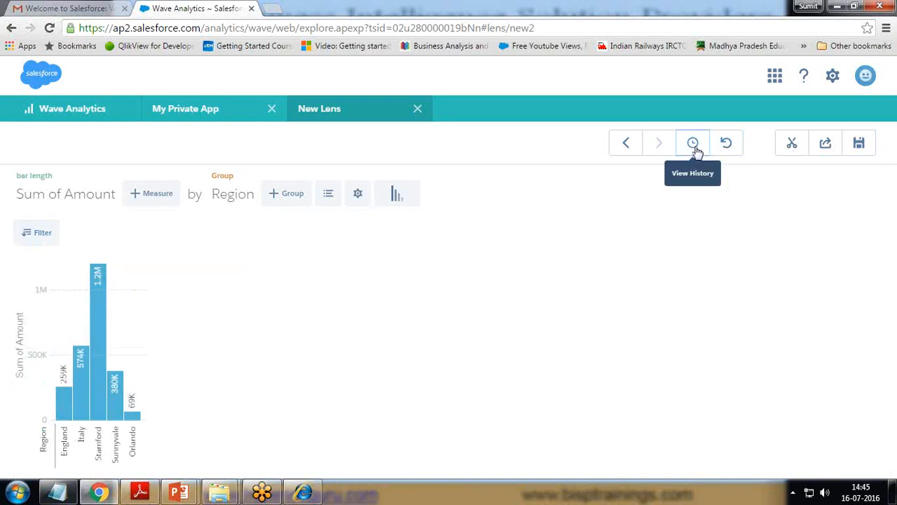
click(42, 235)
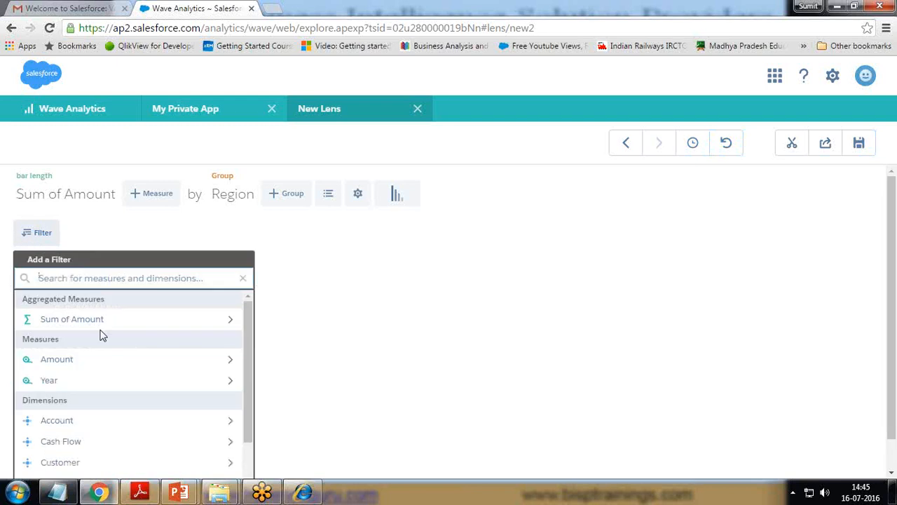
scroll(103, 337, down, 2)
scroll(105, 351, down, 1)
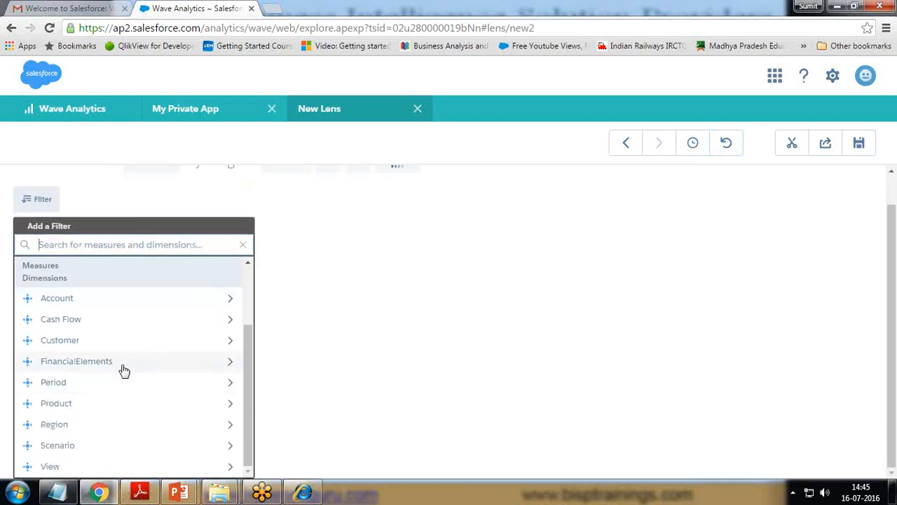
click(124, 361)
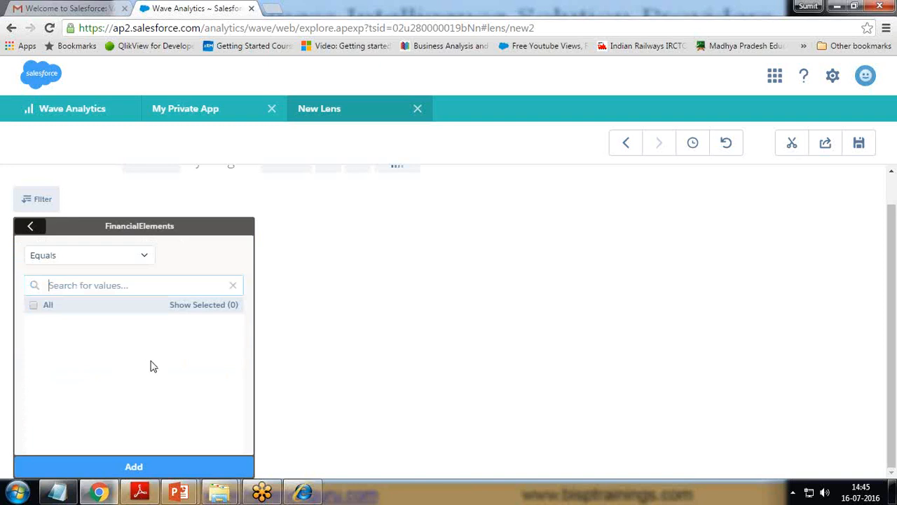
click(35, 306)
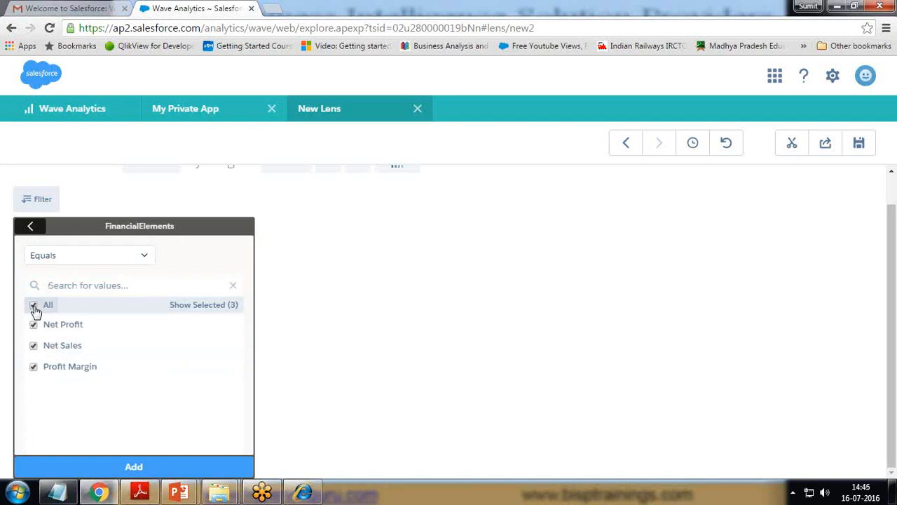
click(150, 466)
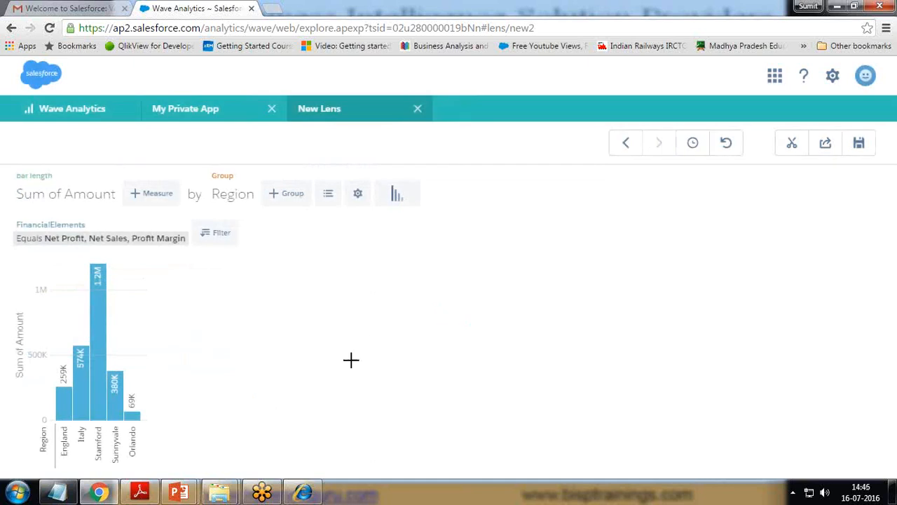
click(207, 237)
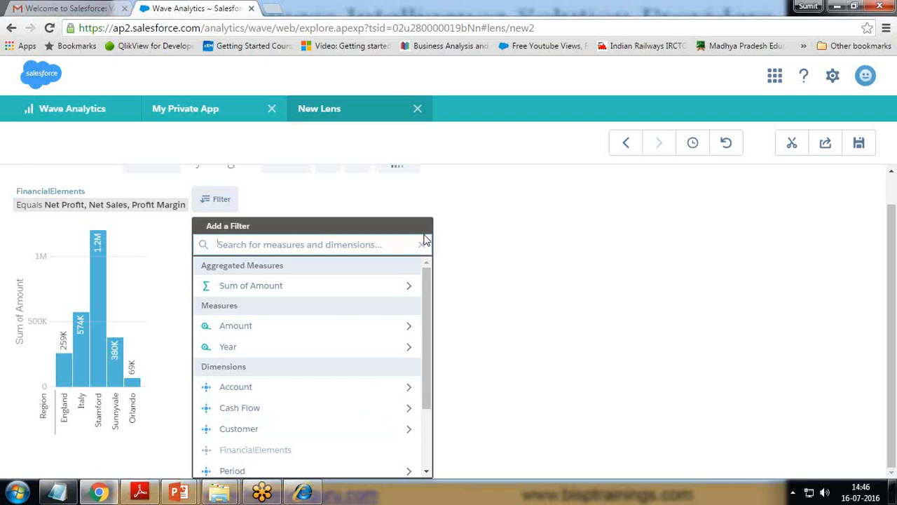
click(572, 325)
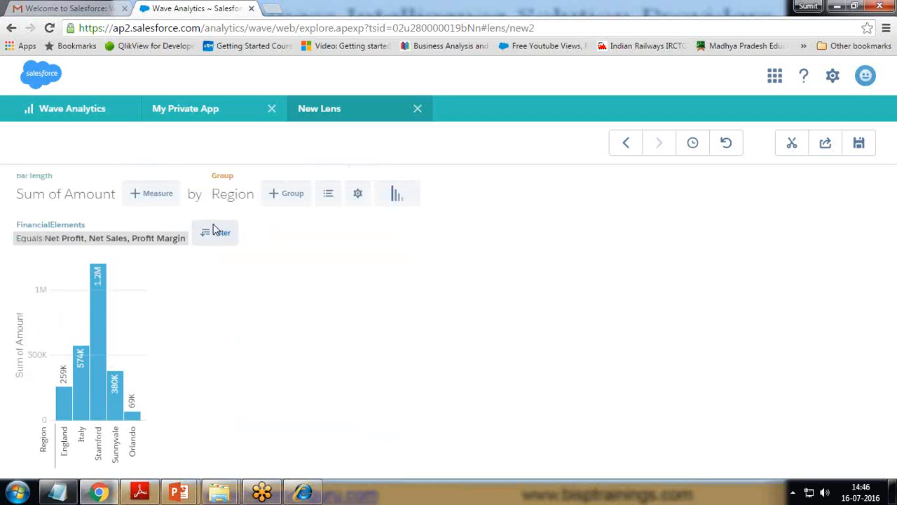
click(182, 223)
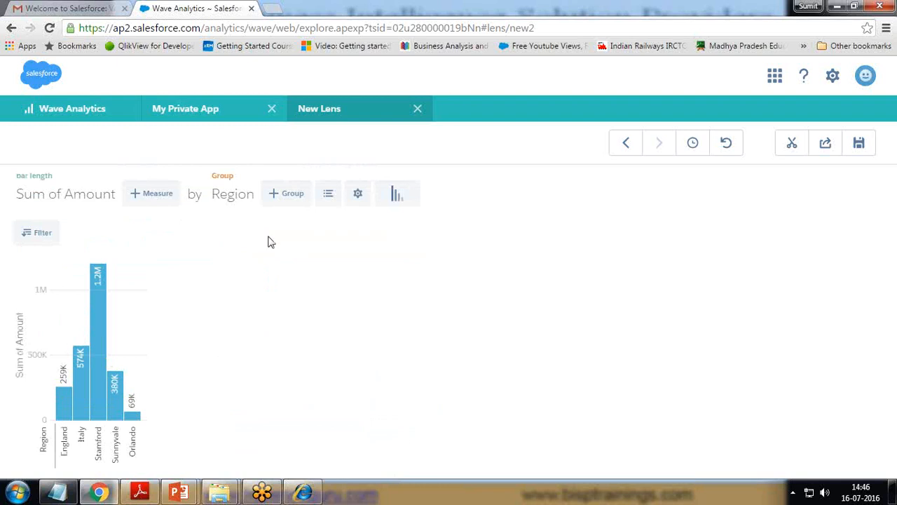
click(329, 201)
Step: Sort the region columns ascending, from Orlando at 69K up to Stamford at 1.2M
click(334, 205)
click(358, 196)
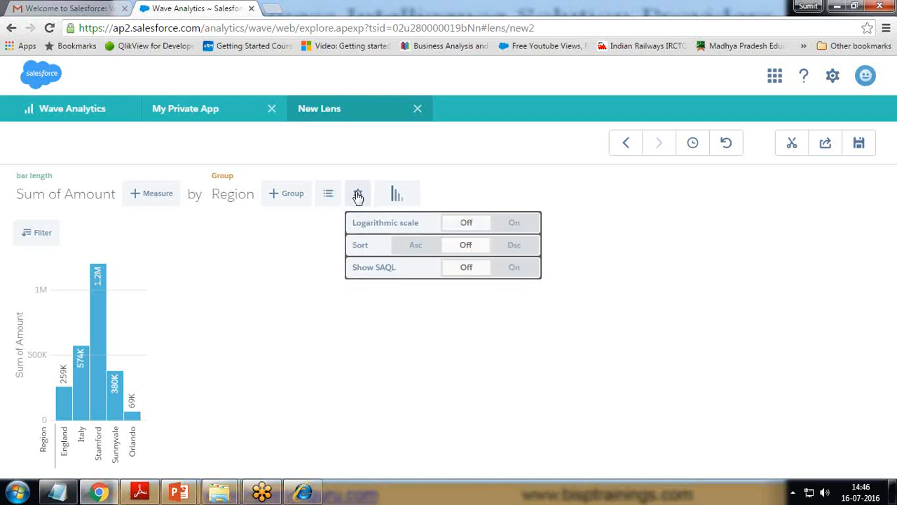
click(420, 245)
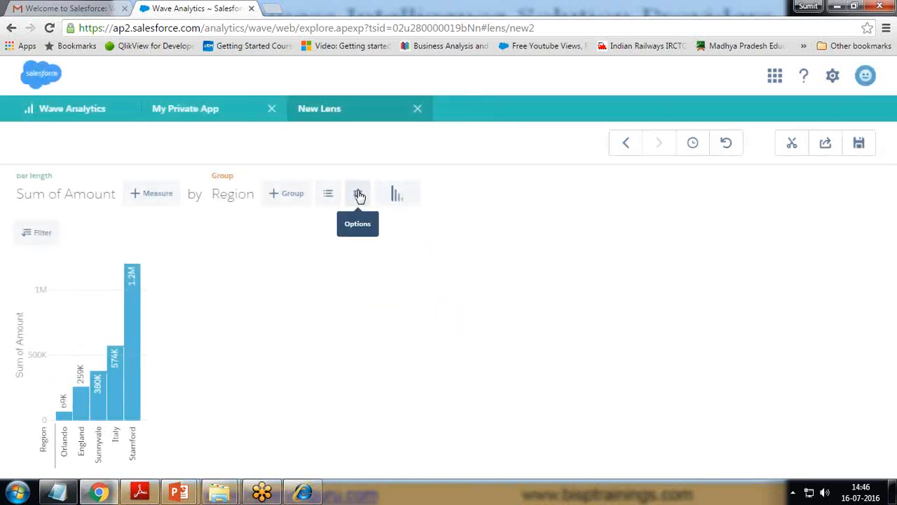
click(397, 197)
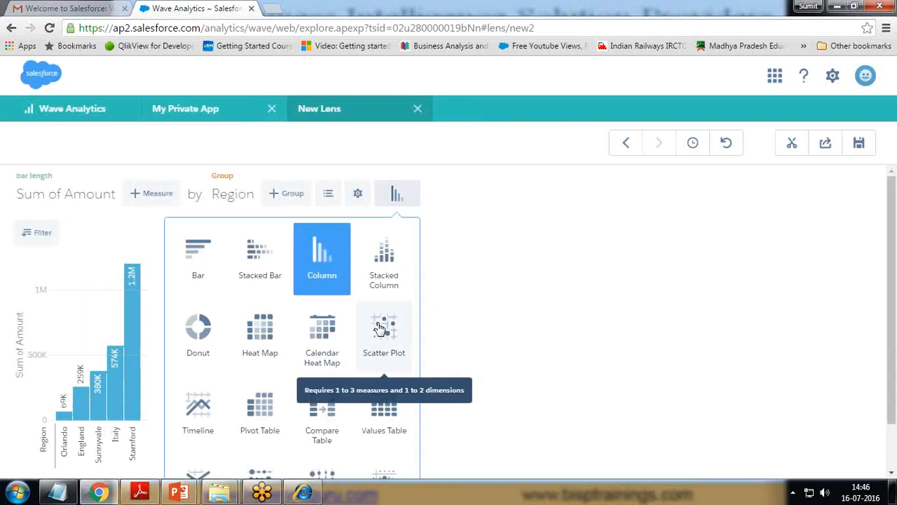
Step: Cycle the chart through Donut, Timeline and Values Table, ending on a single 2.5M Sum of Amount column
click(199, 333)
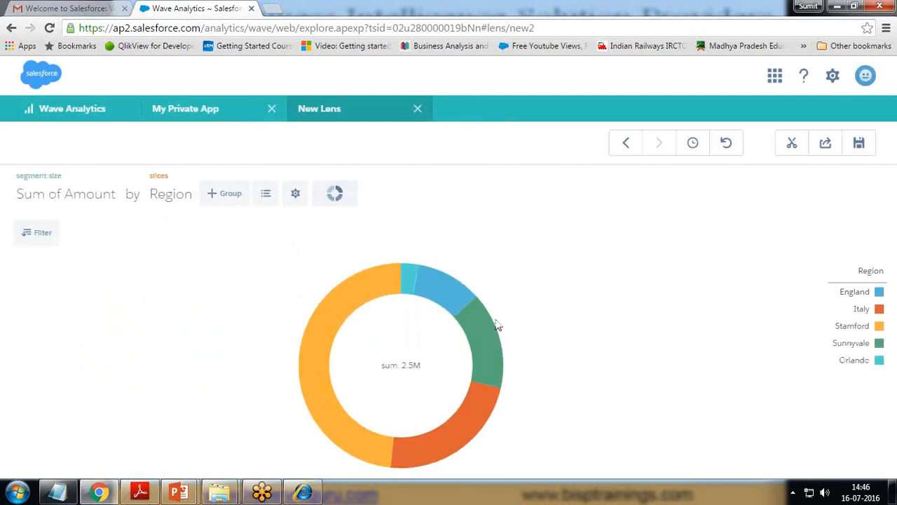
click(337, 194)
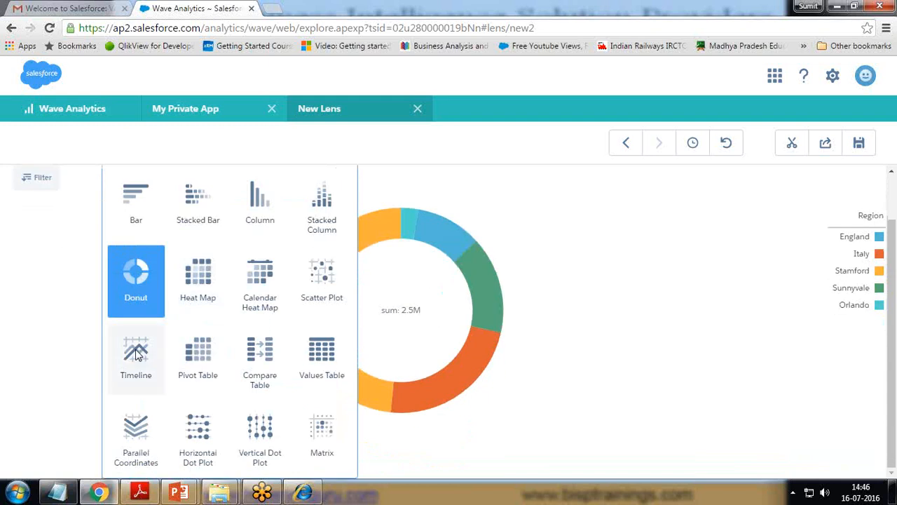
click(136, 410)
click(335, 194)
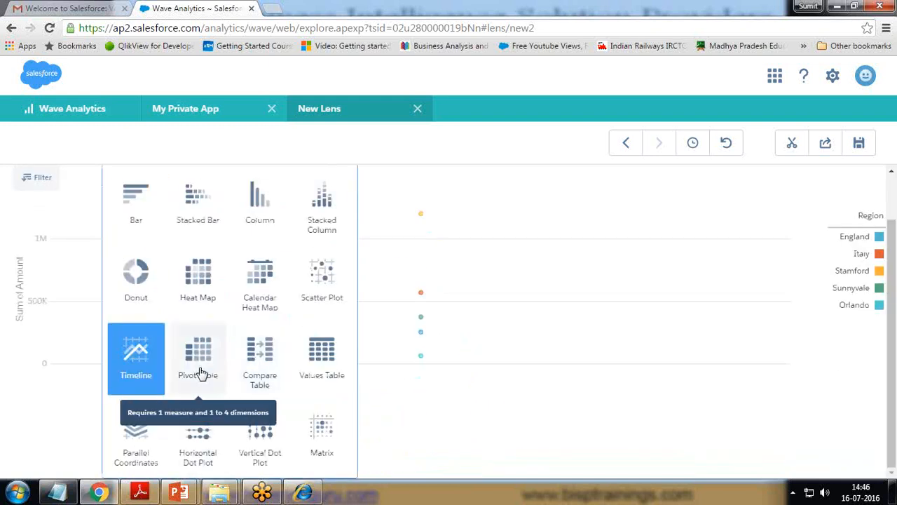
click(322, 356)
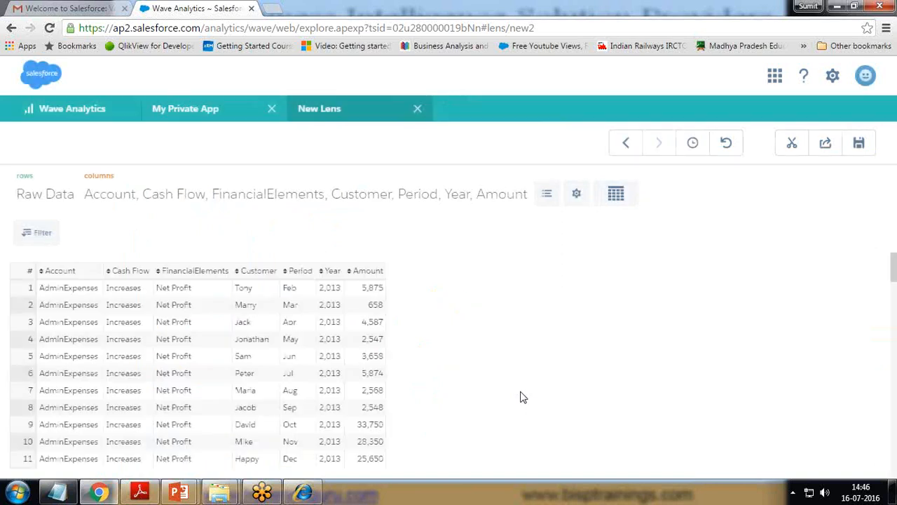
scroll(180, 414, down, 10)
scroll(164, 407, up, 10)
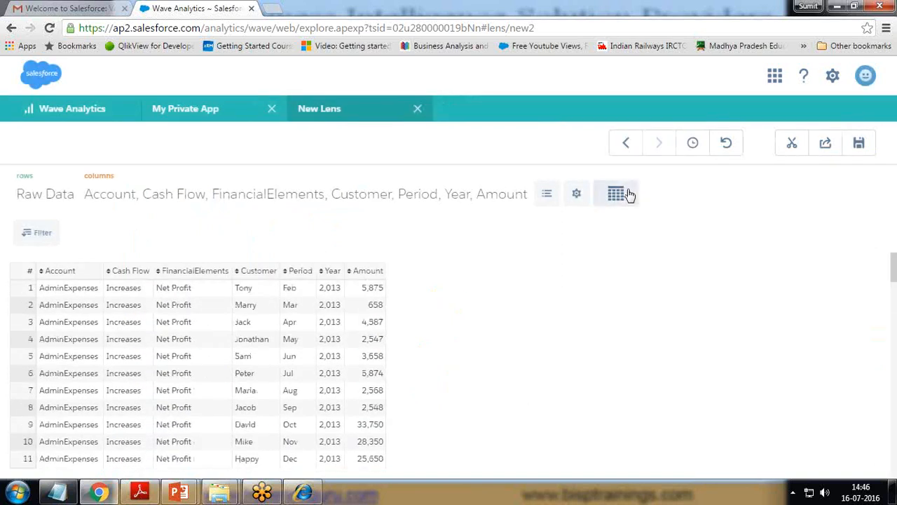
click(621, 195)
click(544, 200)
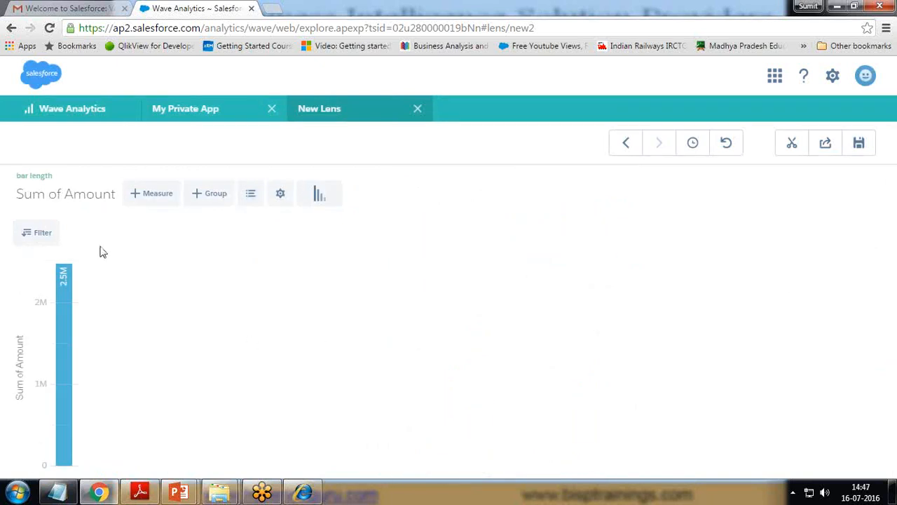
Step: Group by Region again: England 259K, Italy 574K, Stamford 1.2M, Sunnyvale 380K, Orlando 69K
click(218, 195)
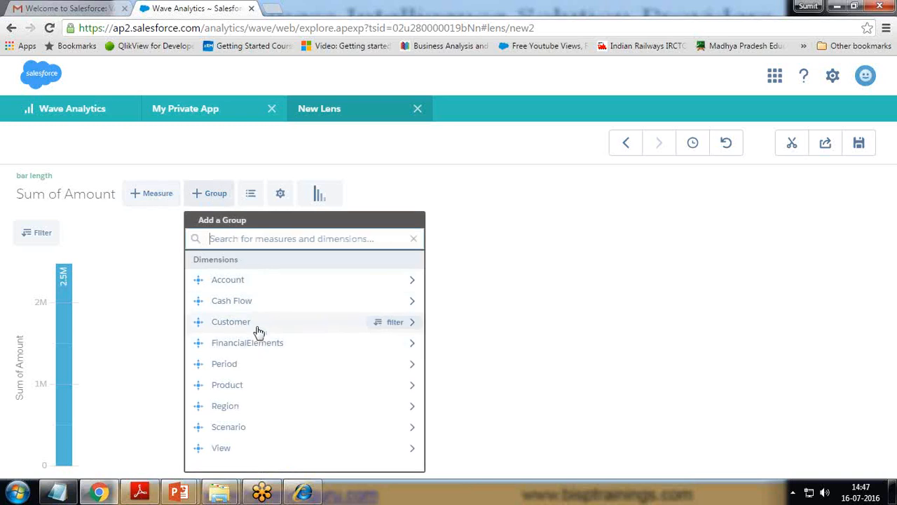
click(237, 406)
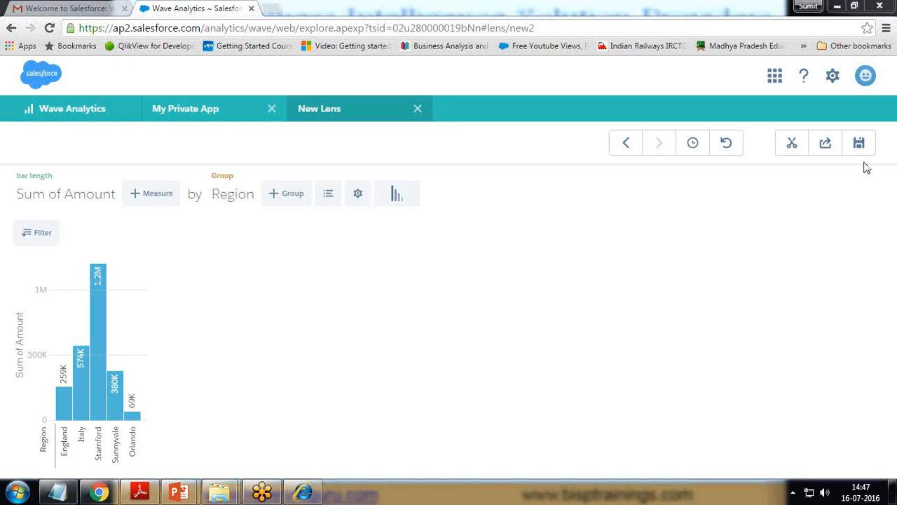
Step: Restore the 'chart type changed to: pie' version from View History, giving the 2.5M Region donut
click(693, 146)
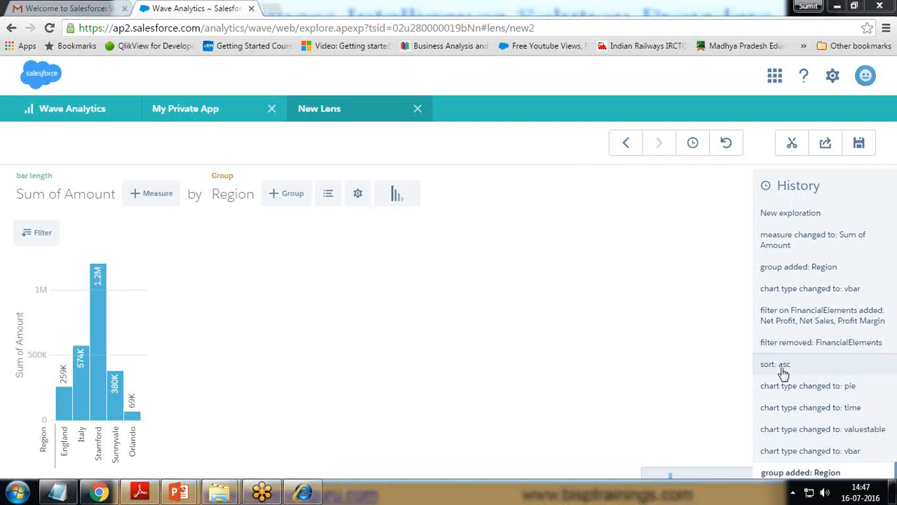
mouse_move(794, 352)
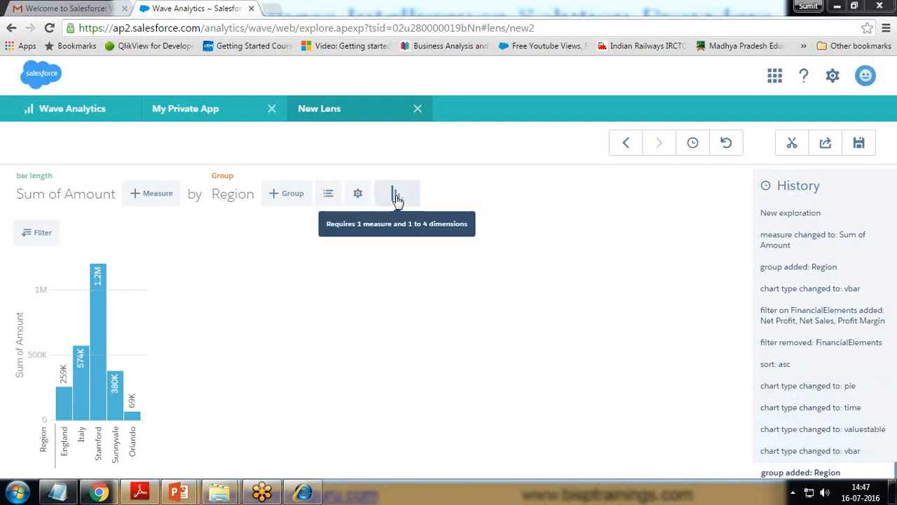
click(797, 388)
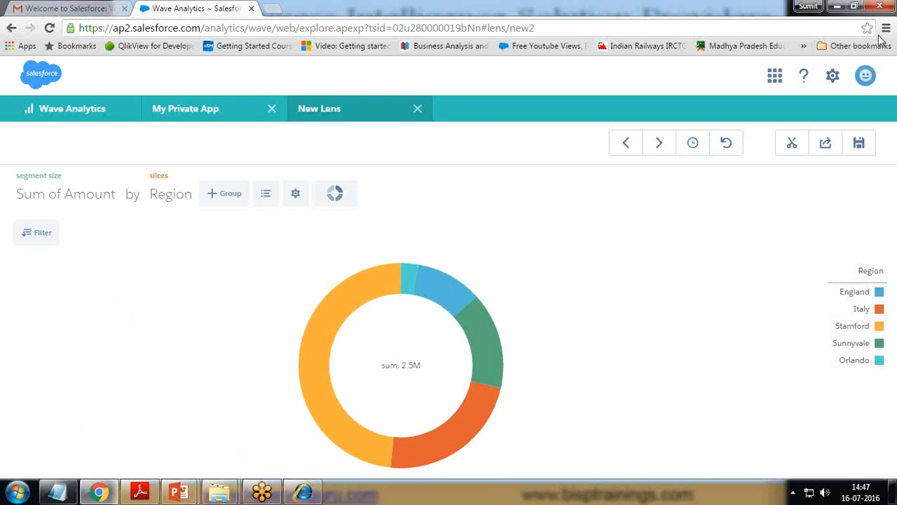
Step: Inspect the Share dialog's Post to Feed recipient and Download options, then open the lens Save form
click(825, 144)
click(358, 214)
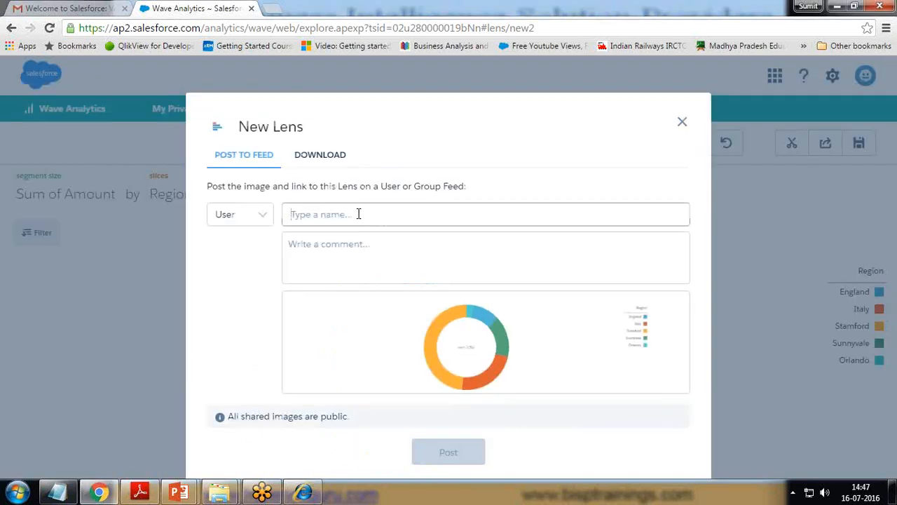
click(261, 217)
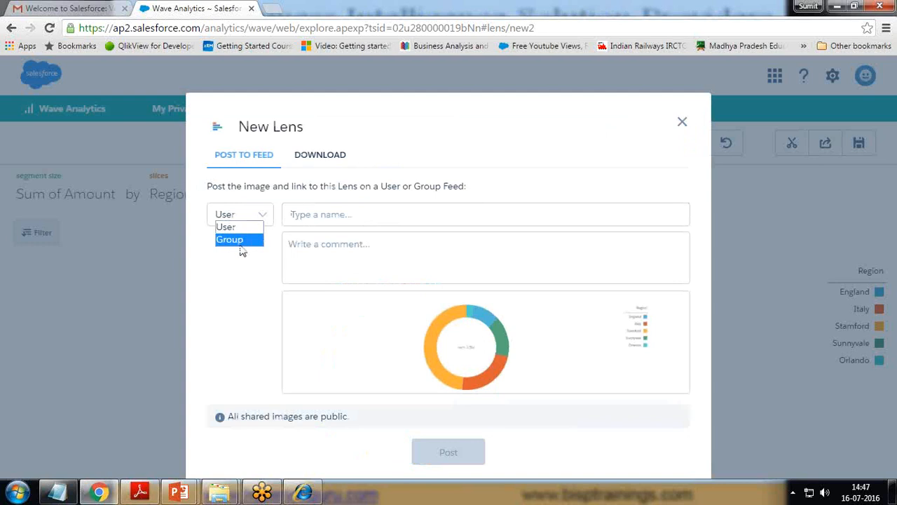
click(238, 281)
click(326, 156)
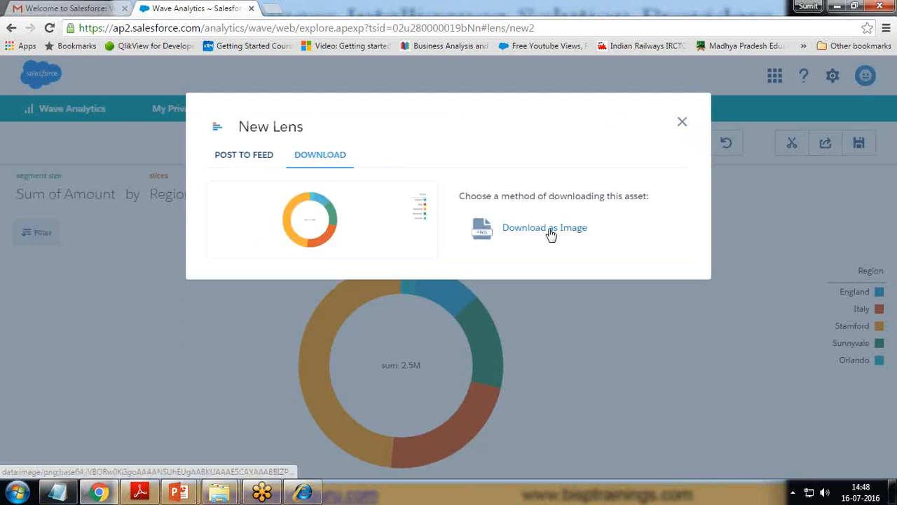
click(683, 122)
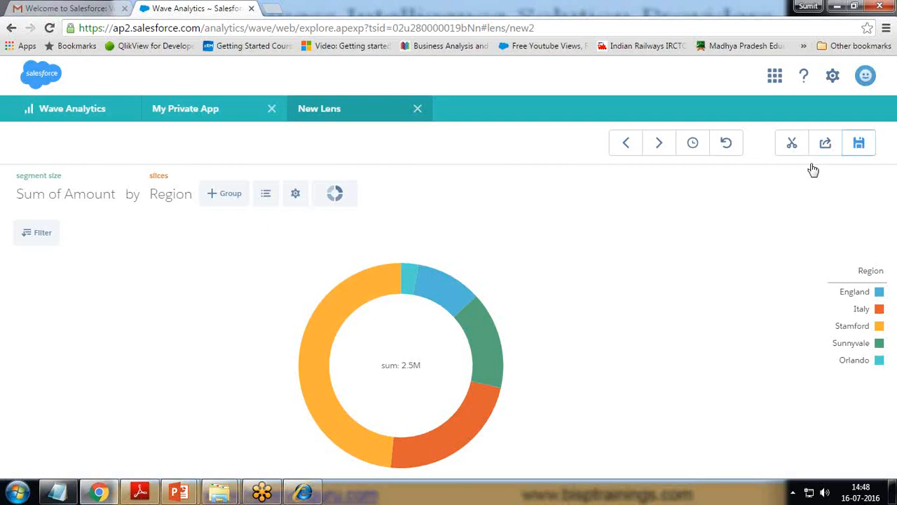
click(861, 143)
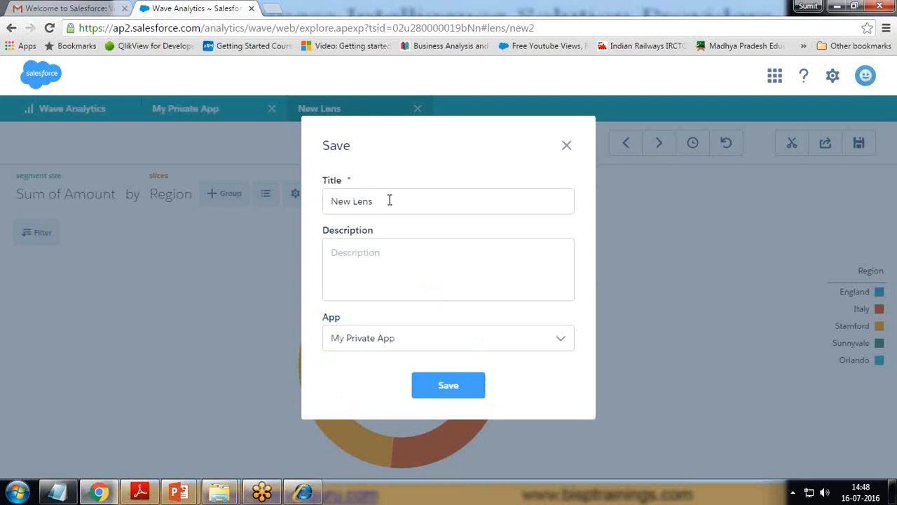
Step: Save the donut lens as 'Region Wise Expenditure' in My Private App
drag(385, 203, 231, 203)
key(BackSpace)
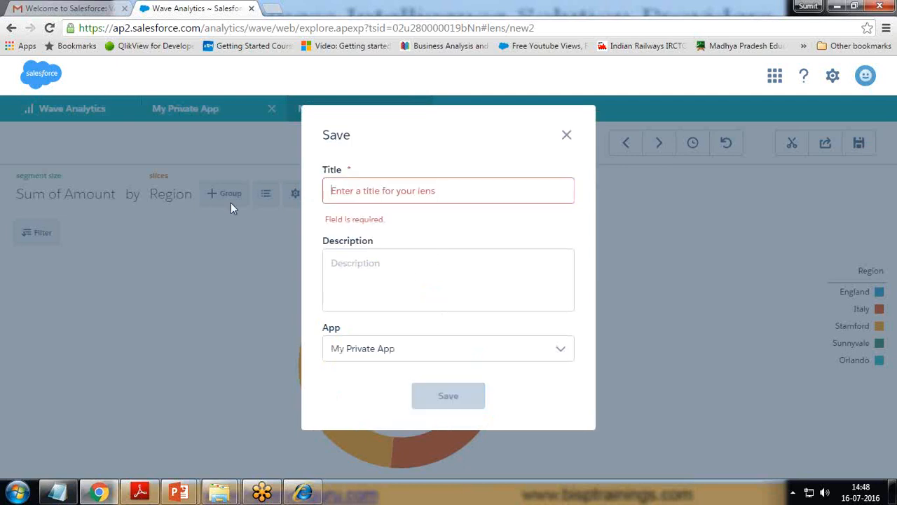
text(Region Wise Expenditure)
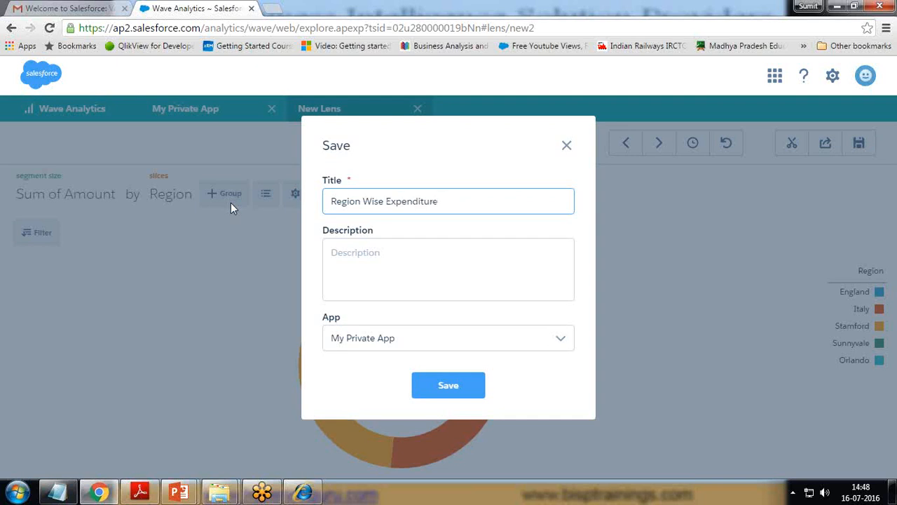
click(411, 337)
click(391, 372)
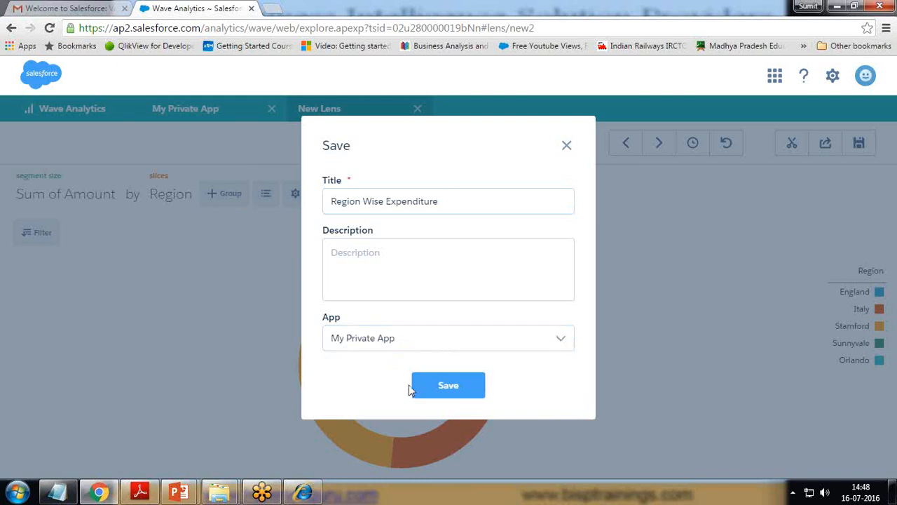
click(413, 386)
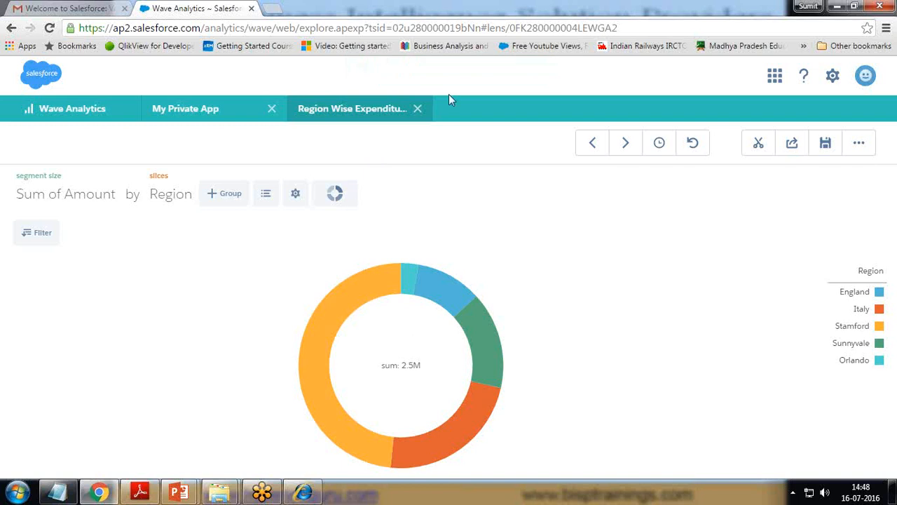
Step: Close the saved lens to return to My Private App's empty Dashboards list
click(860, 145)
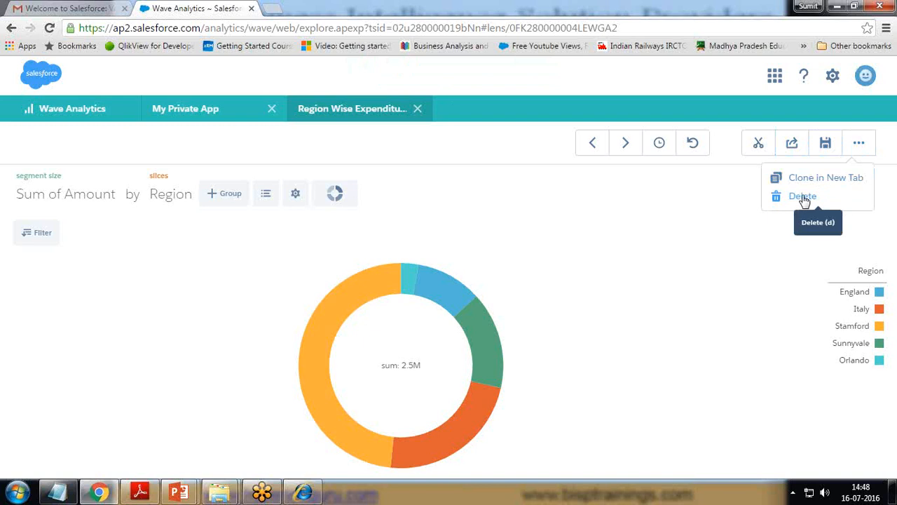
click(430, 169)
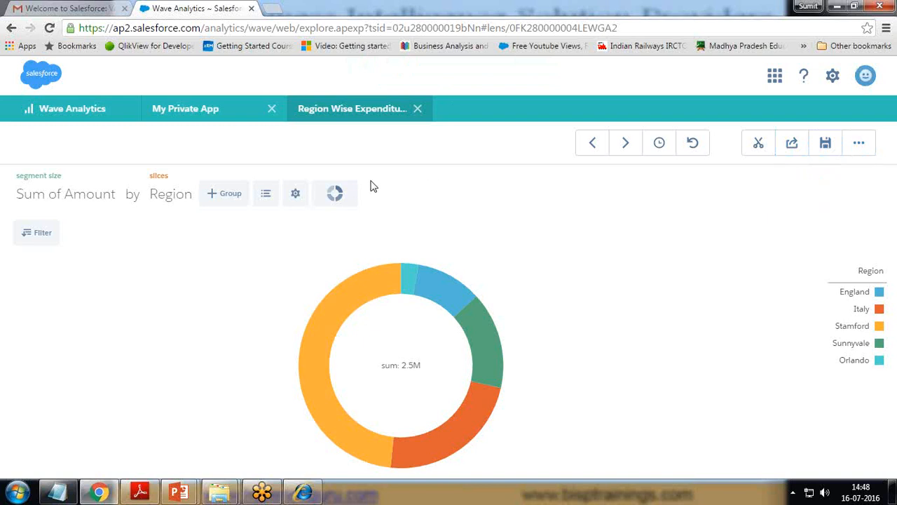
click(418, 109)
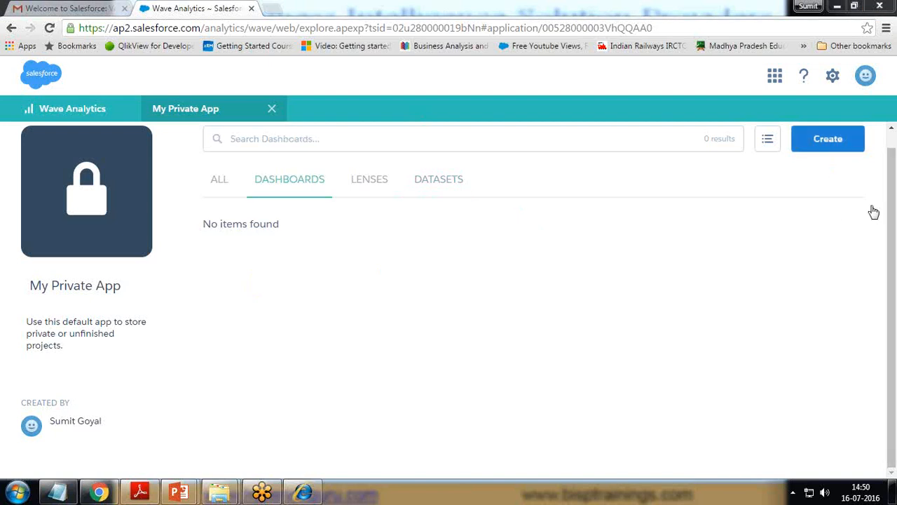
Step: Create a new dashboard in My Private App from the Blank Dashboard template
click(821, 142)
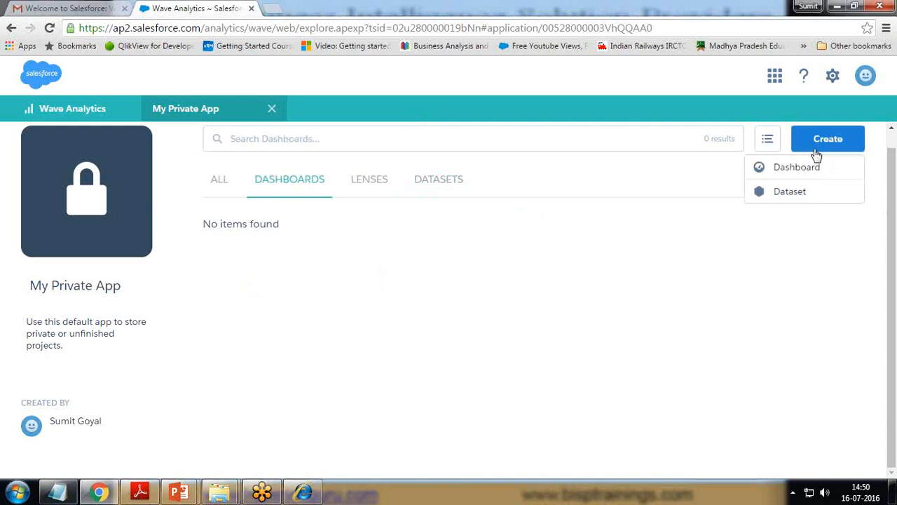
click(790, 171)
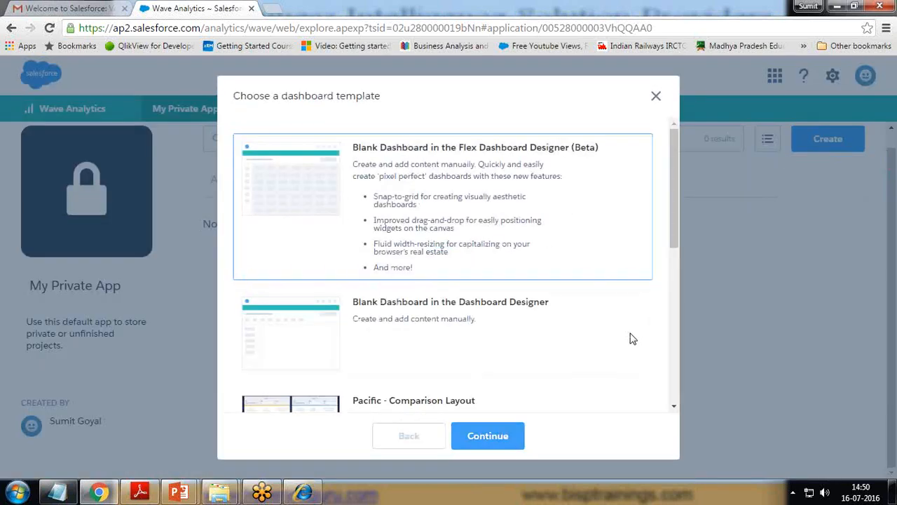
drag(674, 223, 670, 270)
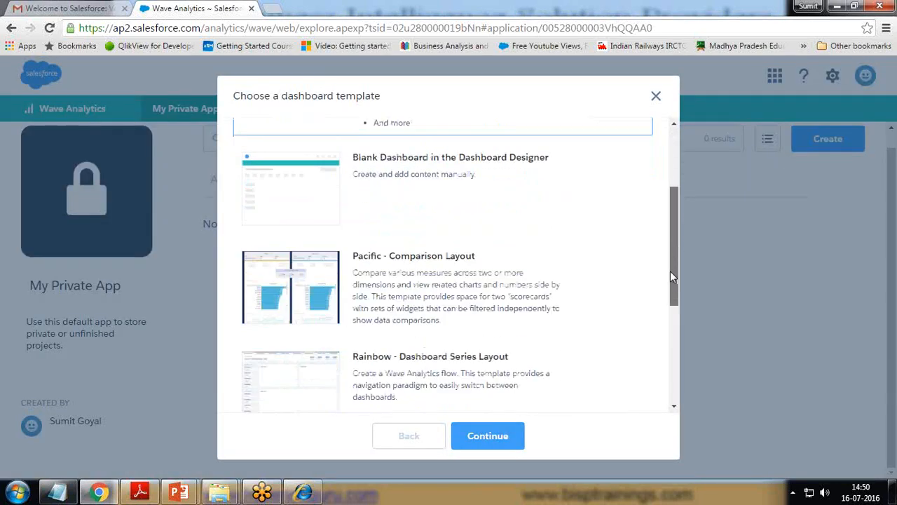
click(414, 187)
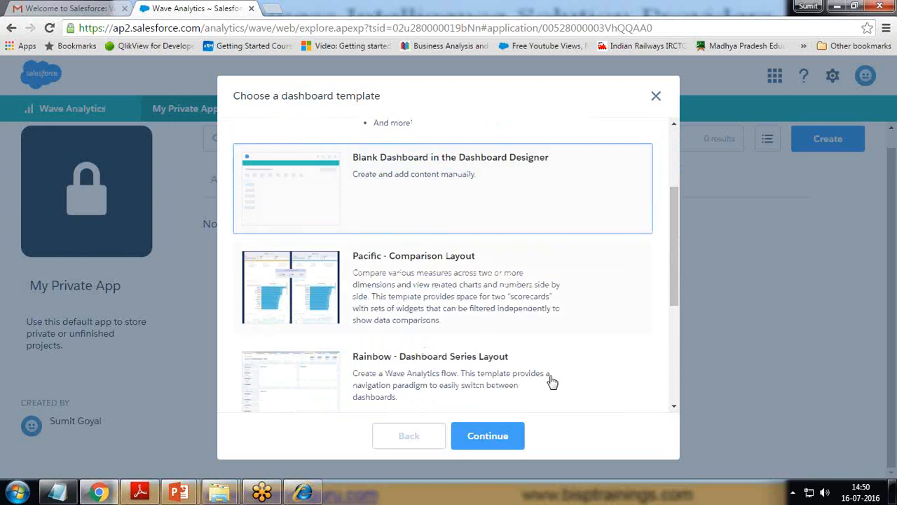
drag(675, 266, 665, 332)
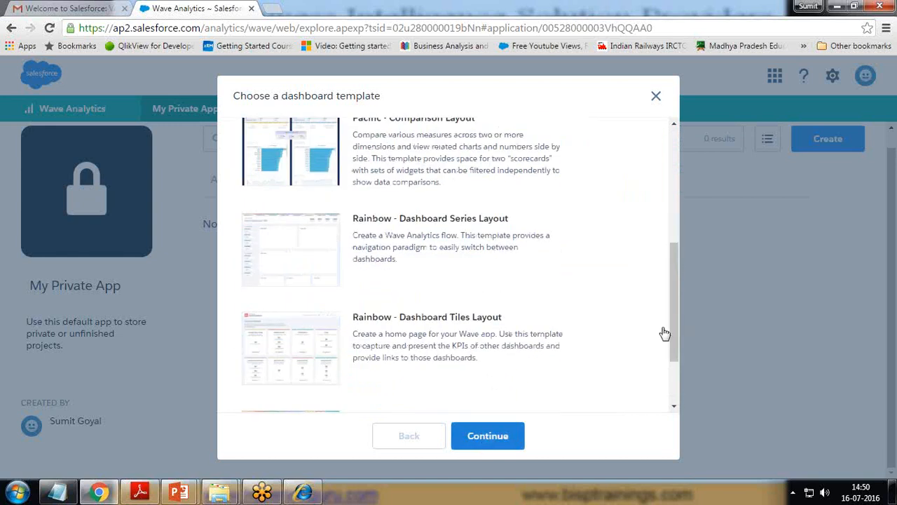
click(483, 442)
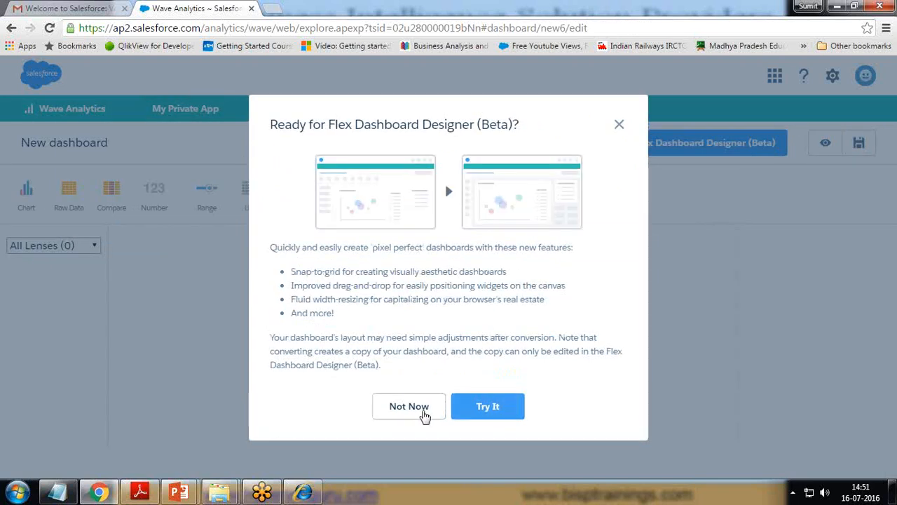
Step: Dismiss the Flex prompt and add one empty 500 by 300 Chart widget to the dashboard
click(419, 410)
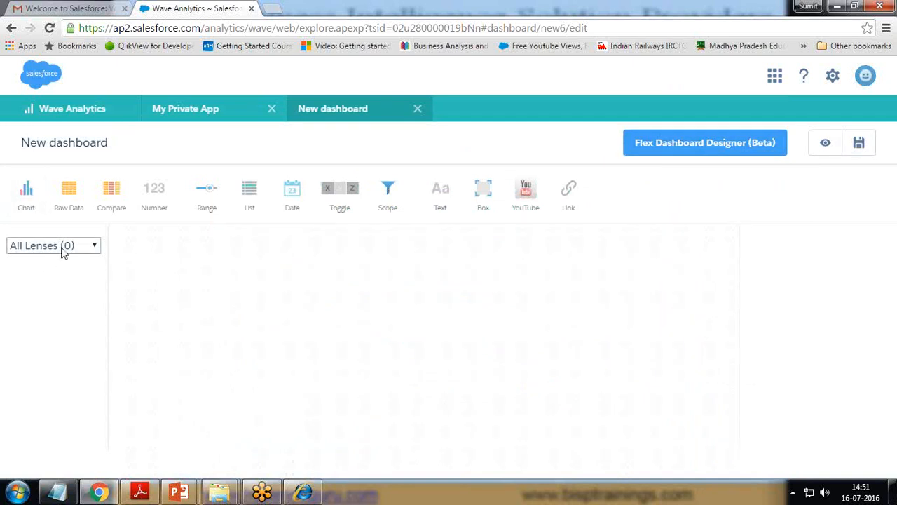
click(96, 246)
click(95, 246)
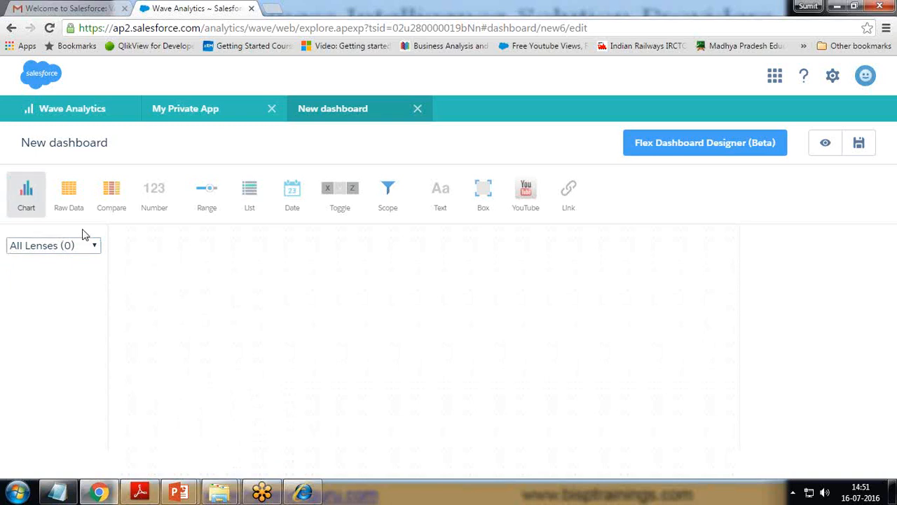
click(27, 198)
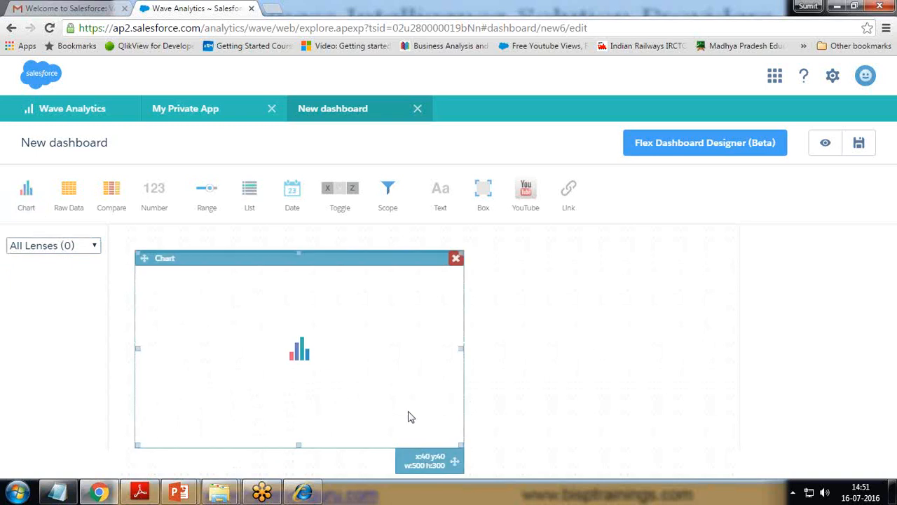
click(568, 355)
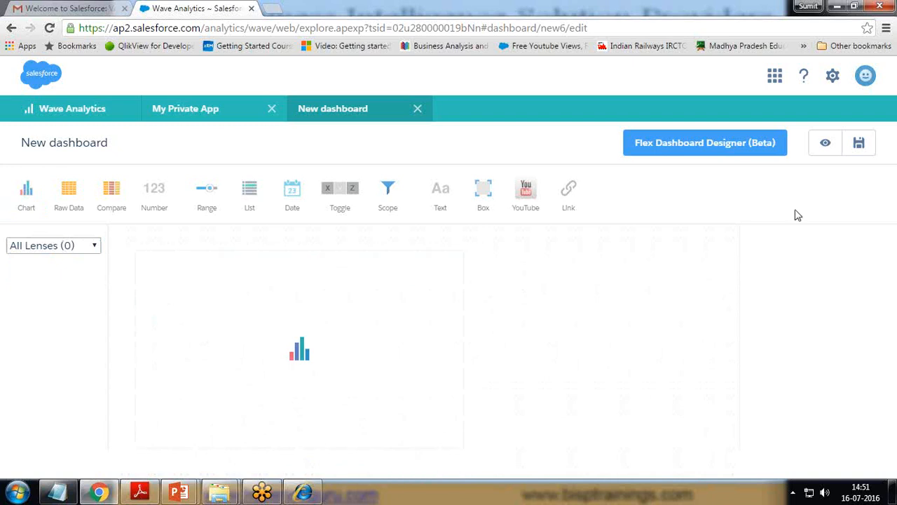
Step: Convert the dashboard to the Flex designer, preview it, and close the converted copy
click(762, 145)
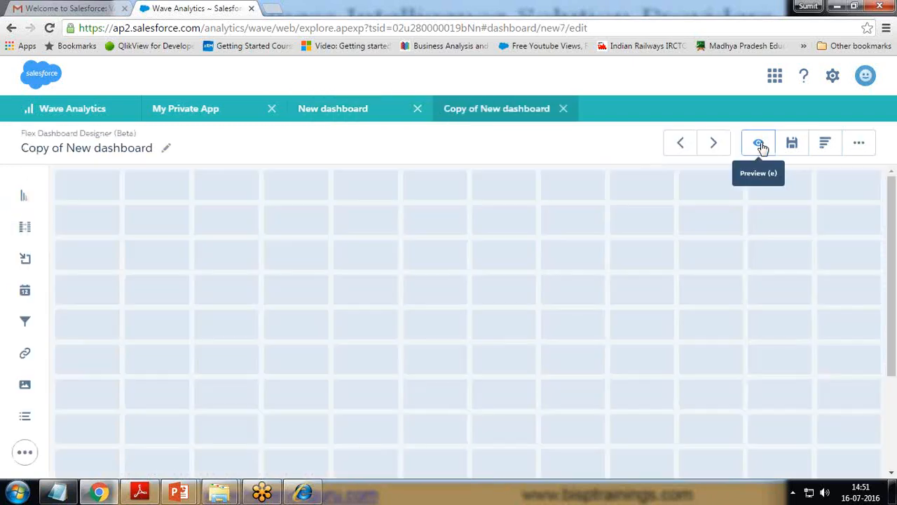
click(762, 146)
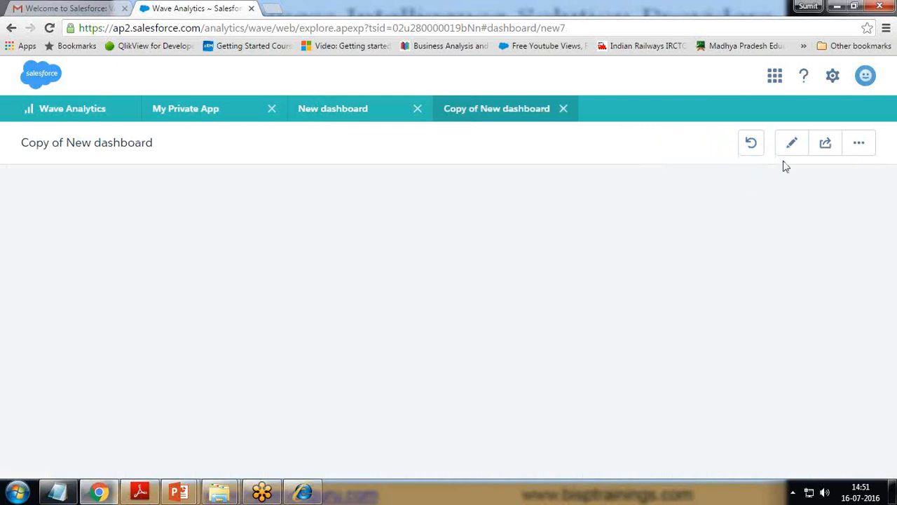
click(563, 109)
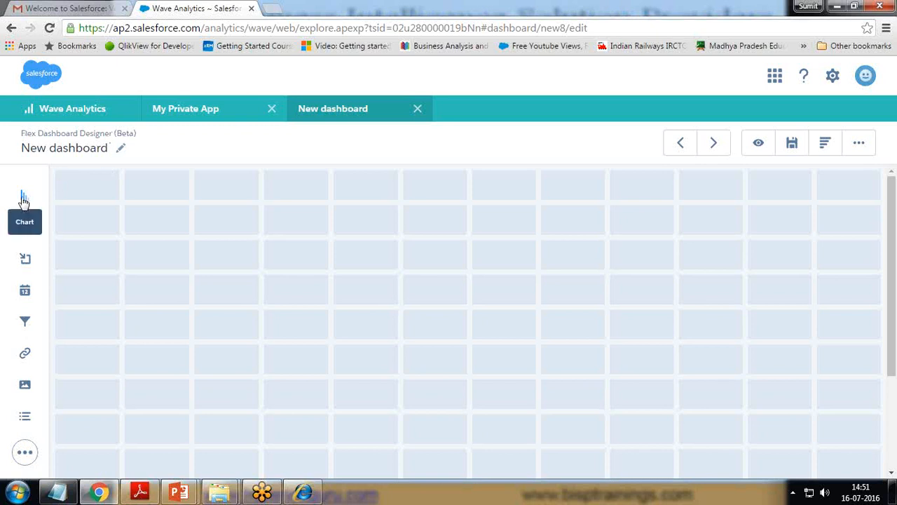
Step: Drag three Chart widgets side by side across the grid's top row
drag(23, 201, 103, 222)
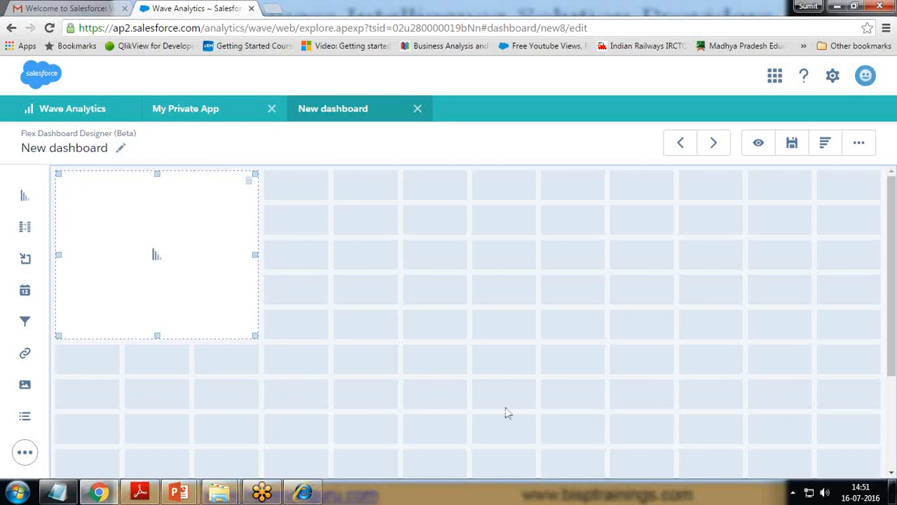
drag(23, 201, 300, 226)
drag(25, 196, 459, 209)
drag(25, 196, 495, 214)
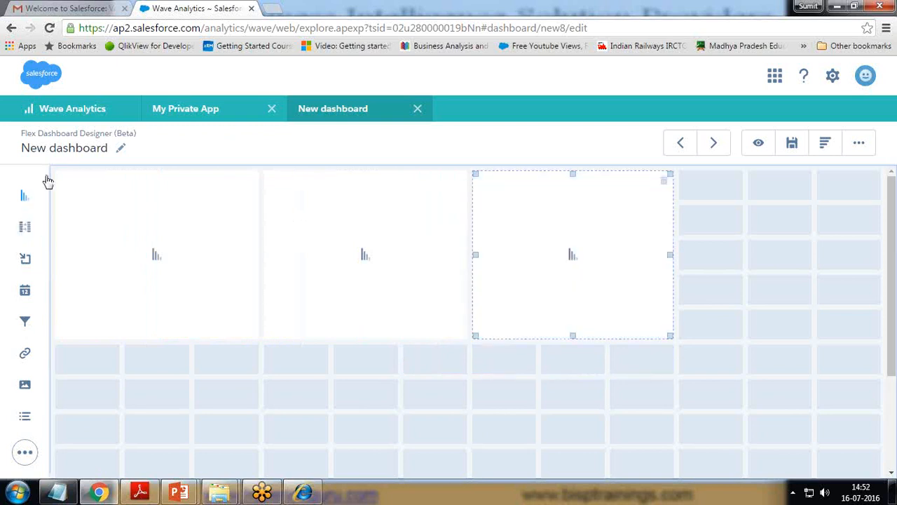
drag(24, 198, 3, 205)
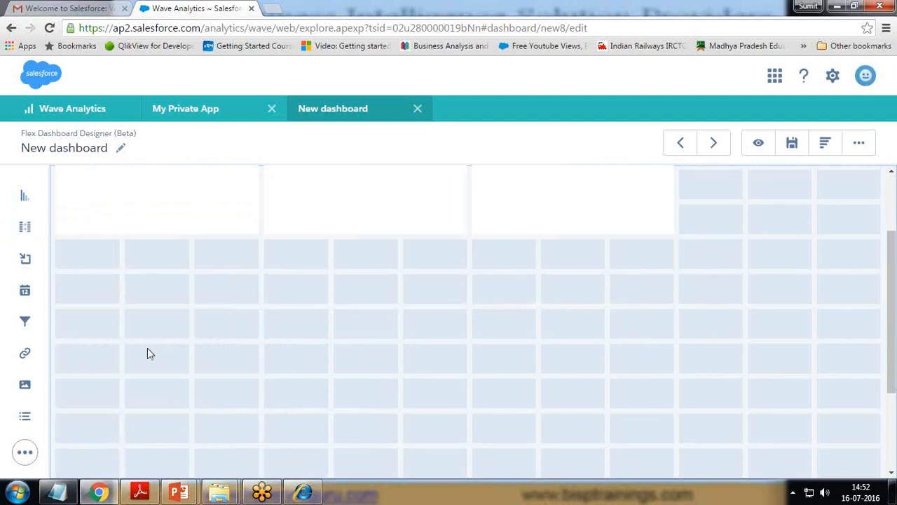
scroll(148, 348, up, 2)
Step: Set the dashboard's Background Color to the teal Primary swatch in Properties
click(860, 143)
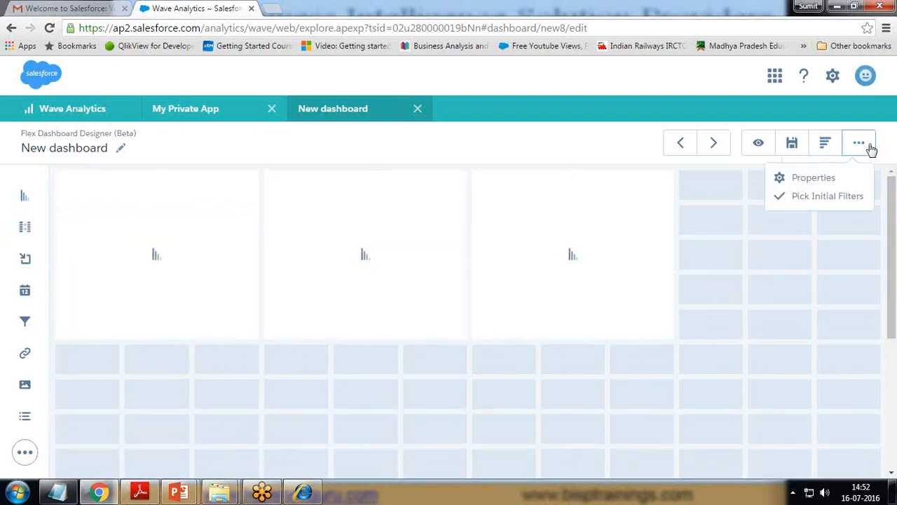
click(810, 179)
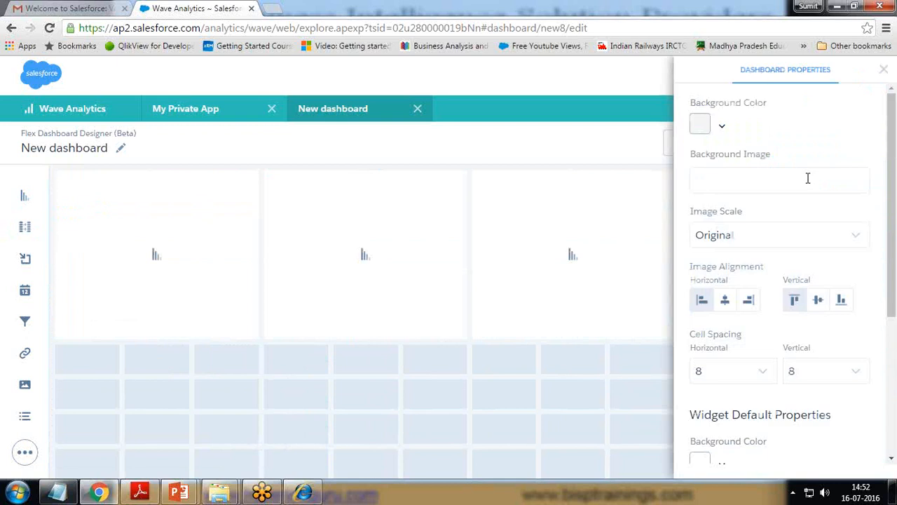
click(722, 128)
click(754, 175)
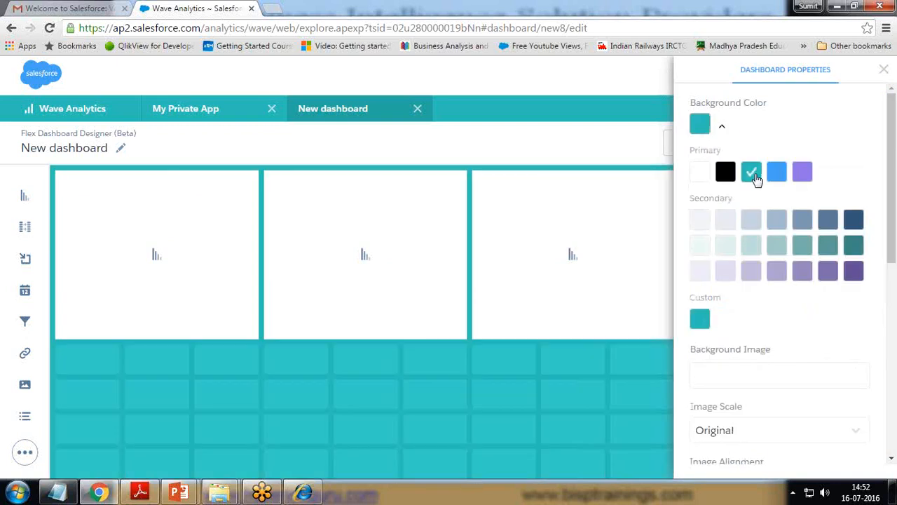
click(883, 72)
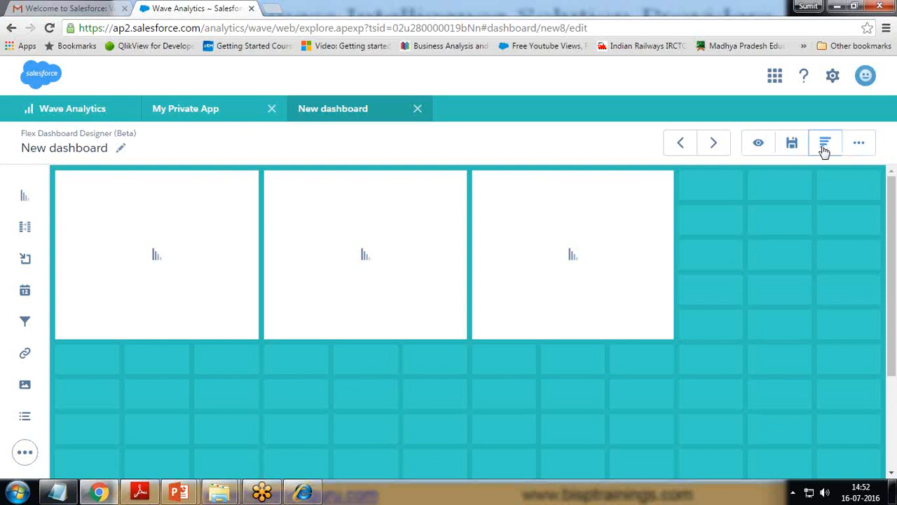
click(859, 146)
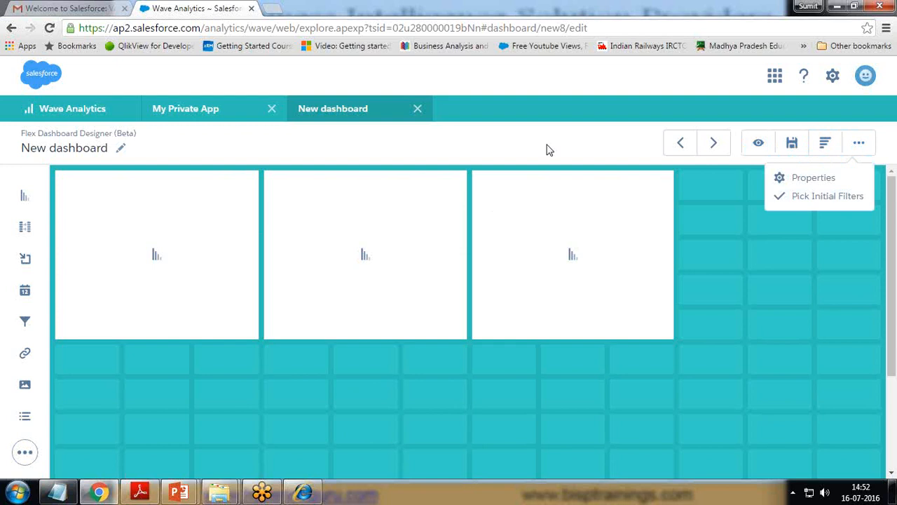
Step: Create and save step Region_1 on FinancialDataSet: Sum of Amount grouped by Region
click(826, 146)
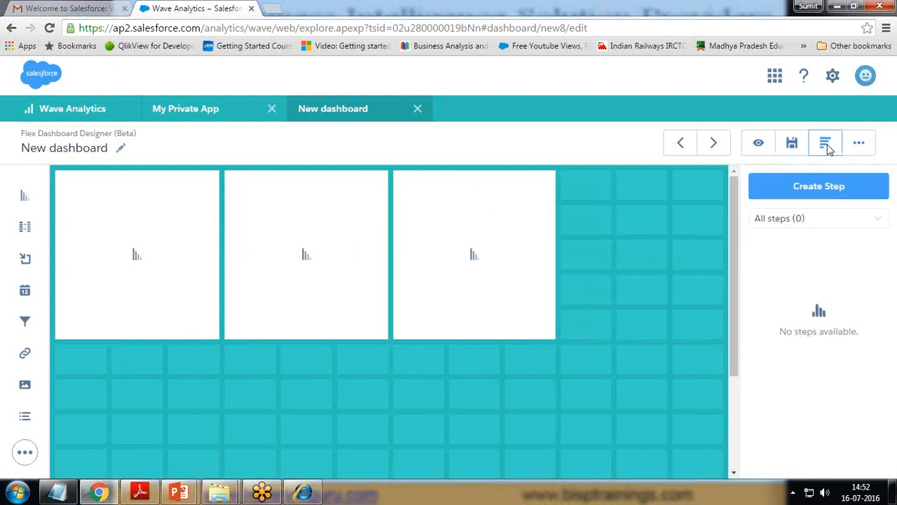
click(816, 189)
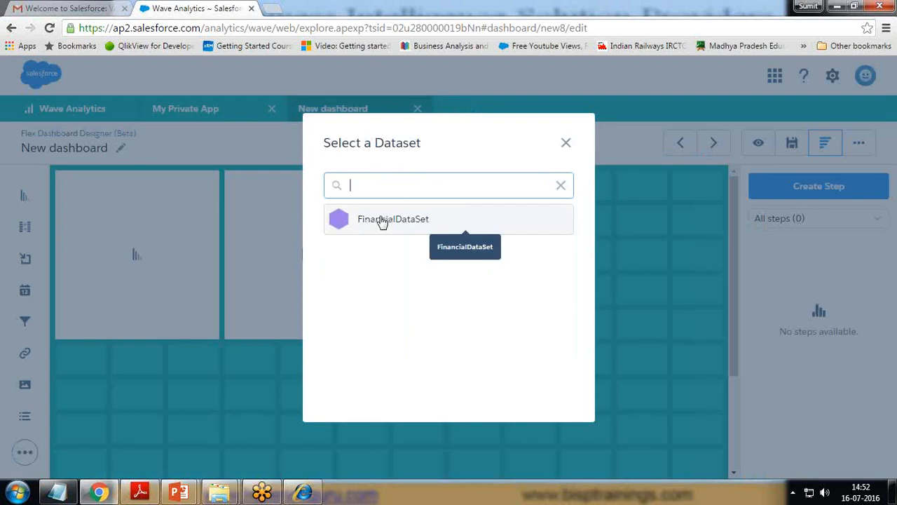
click(382, 220)
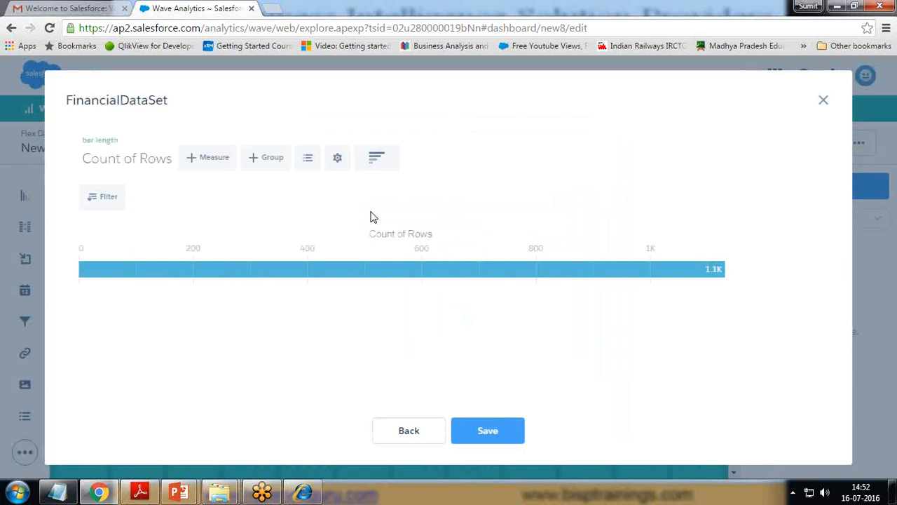
click(267, 162)
click(284, 371)
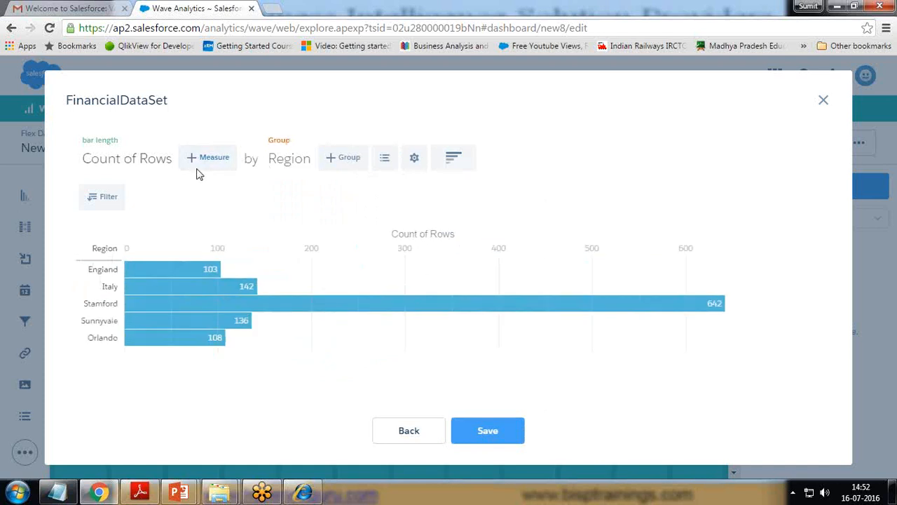
click(127, 163)
click(108, 245)
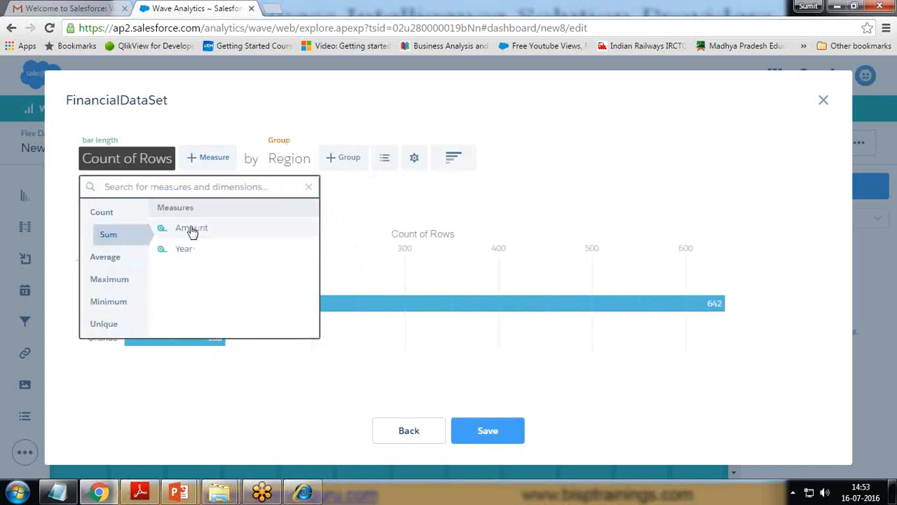
click(190, 229)
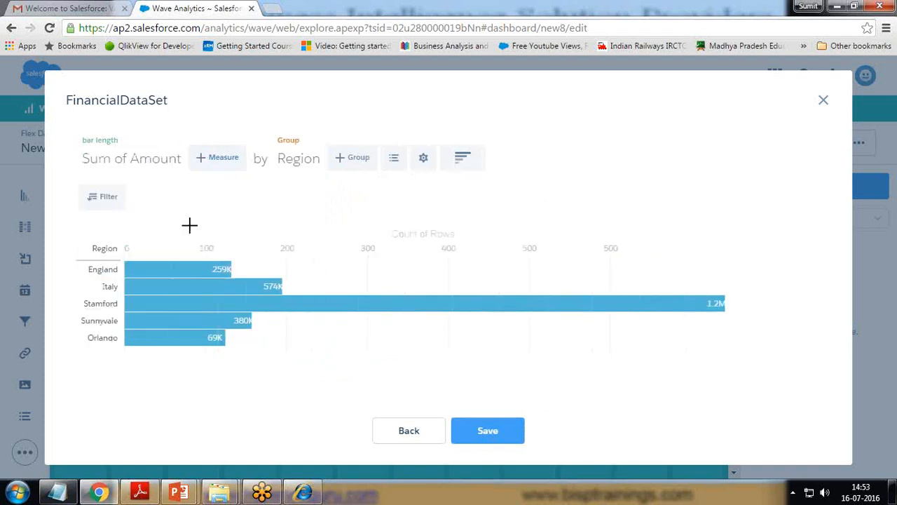
click(486, 432)
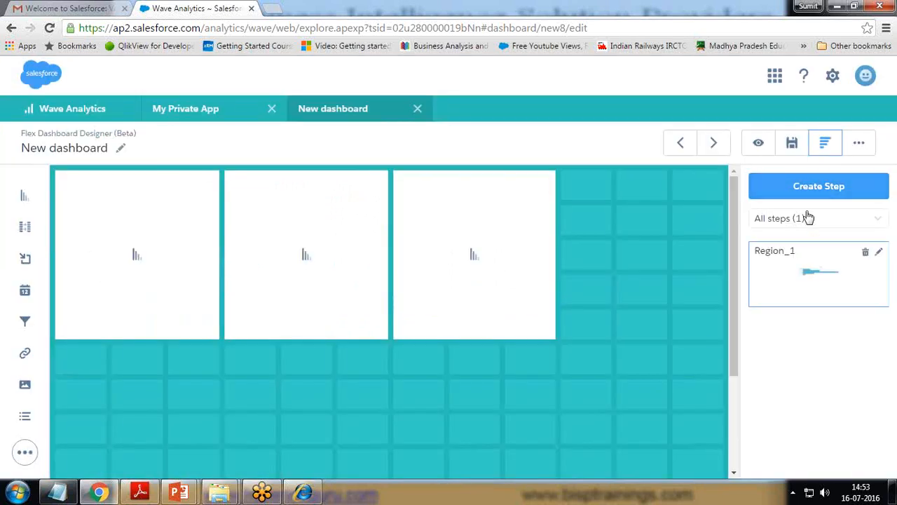
Step: Start a new FinancialDataSet step, adding then removing a Product grouping
click(802, 186)
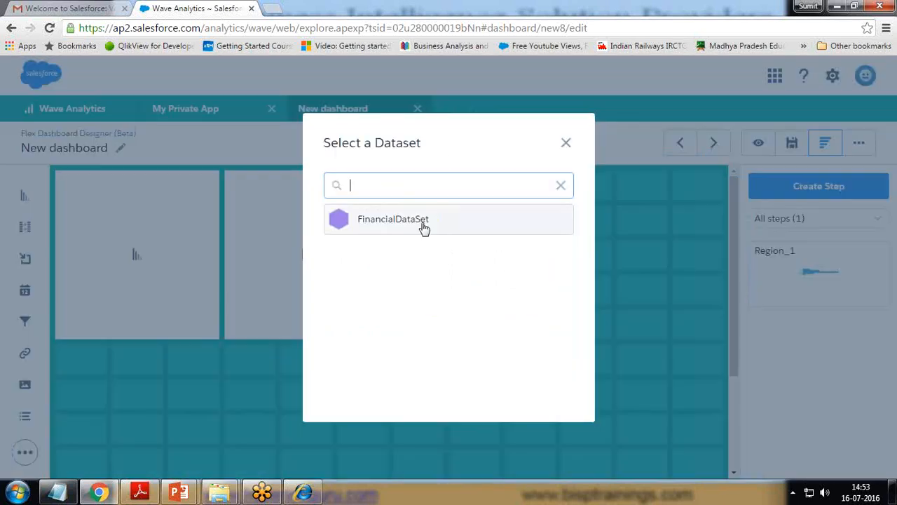
click(417, 219)
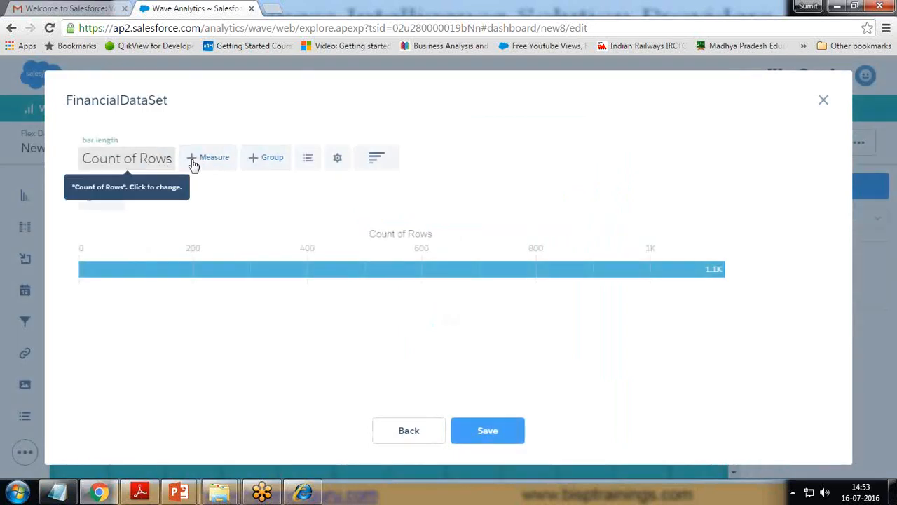
click(258, 163)
click(288, 352)
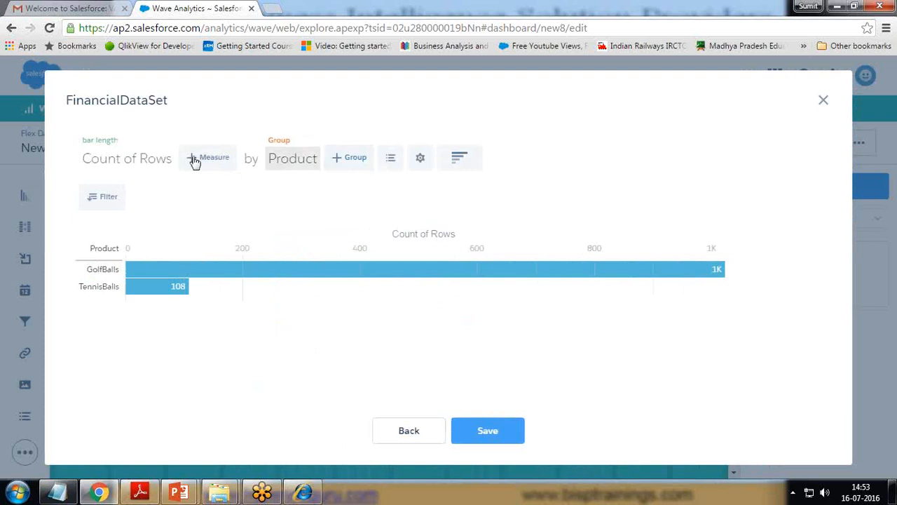
click(305, 162)
click(315, 141)
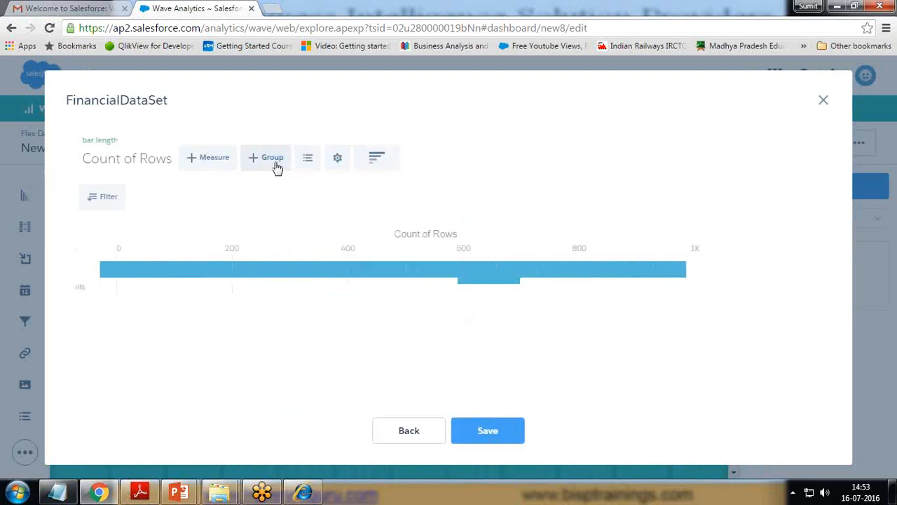
Step: Group the new step's row count by Region and display it as a donut chart
click(274, 161)
scroll(298, 335, down, 1)
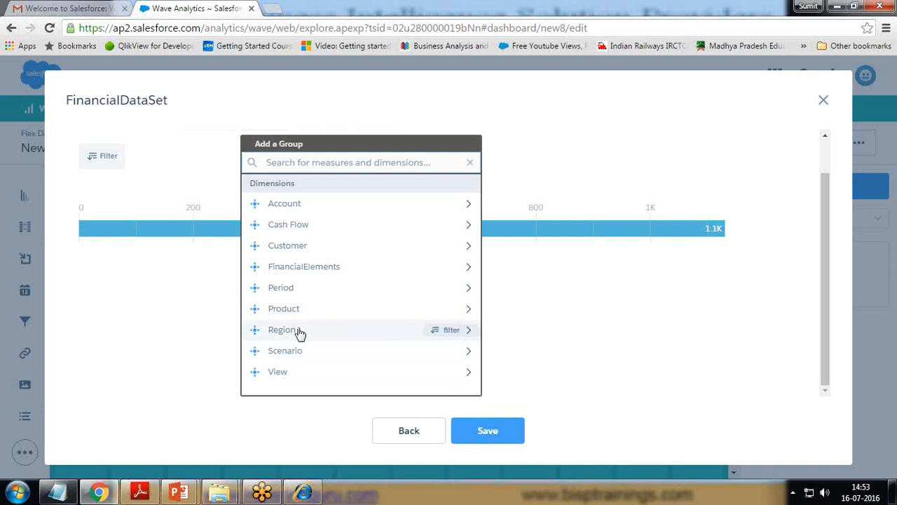
click(298, 331)
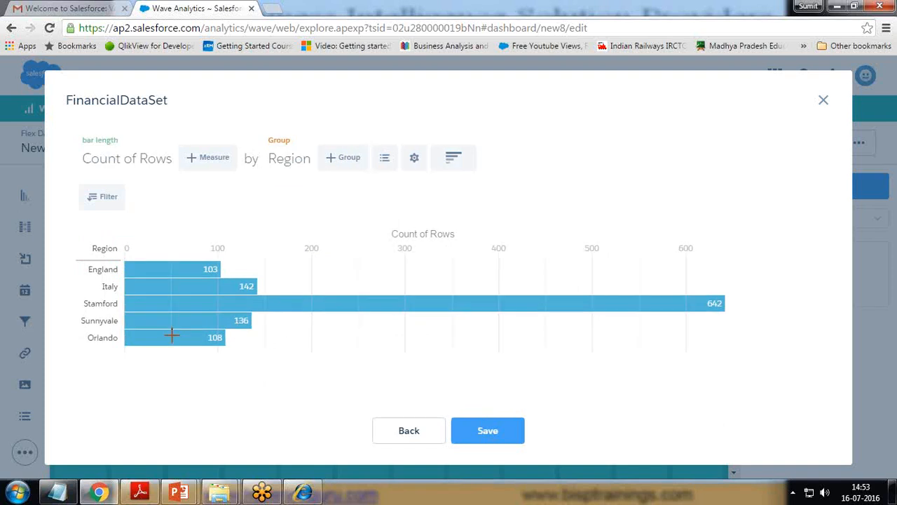
click(456, 162)
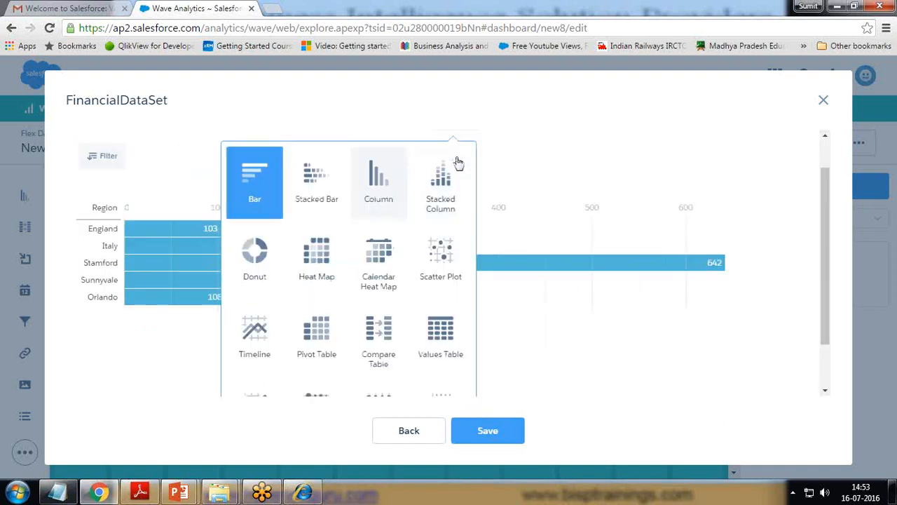
click(285, 252)
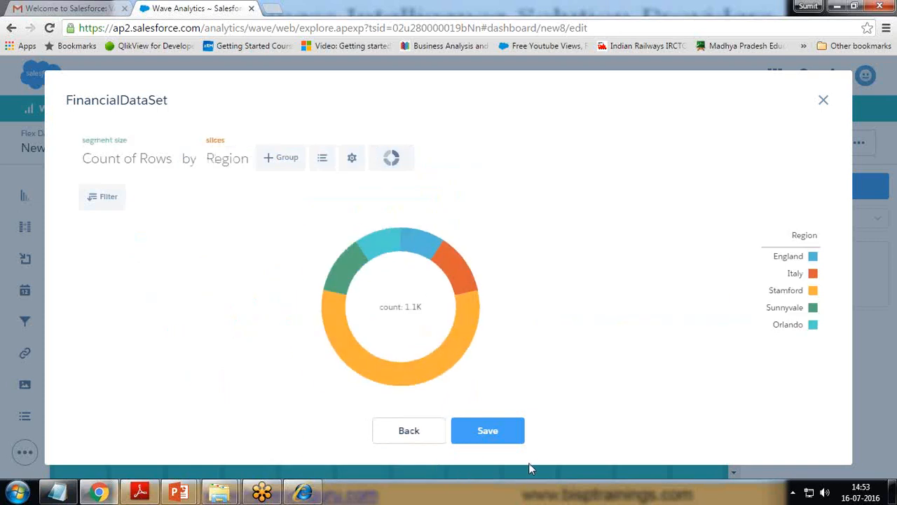
Step: Save the Region_2 donut step, then drop Region_1 into widgets 1 and 3 and Region_2 into widget 2
mouse_move(456, 263)
click(516, 429)
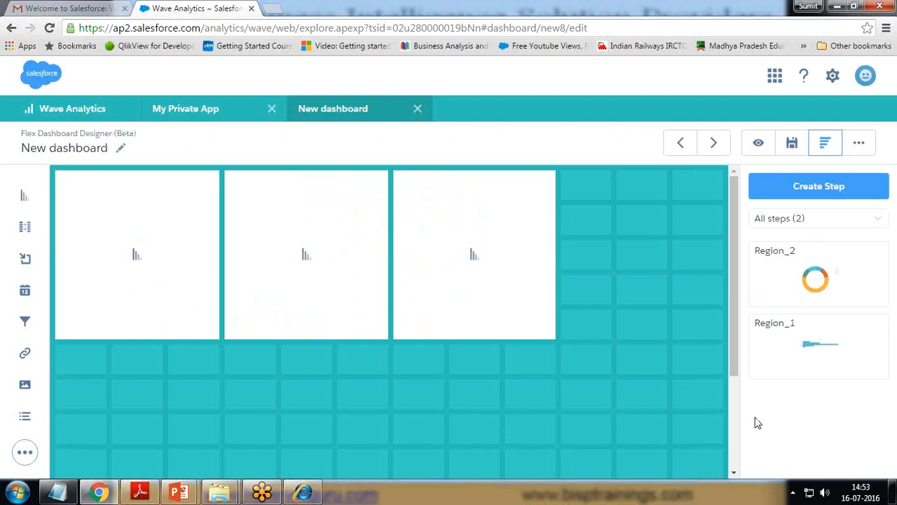
drag(812, 340, 148, 254)
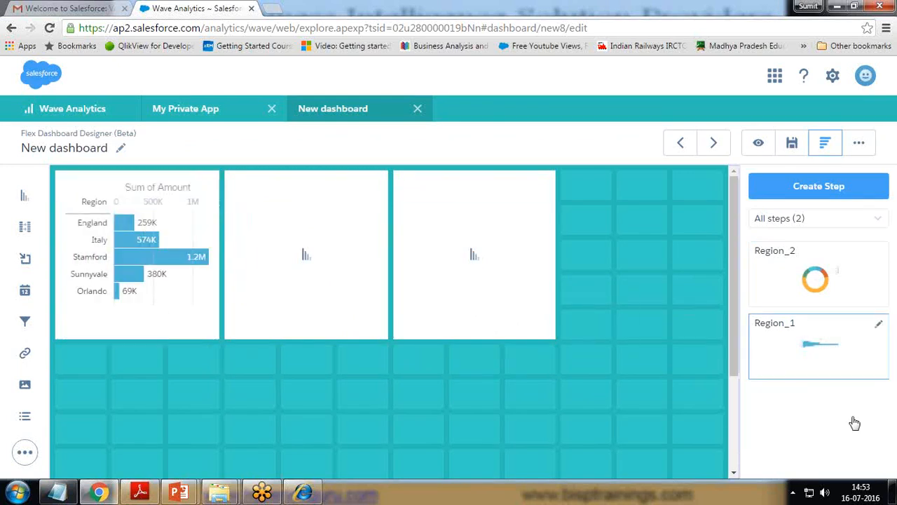
drag(818, 284, 292, 243)
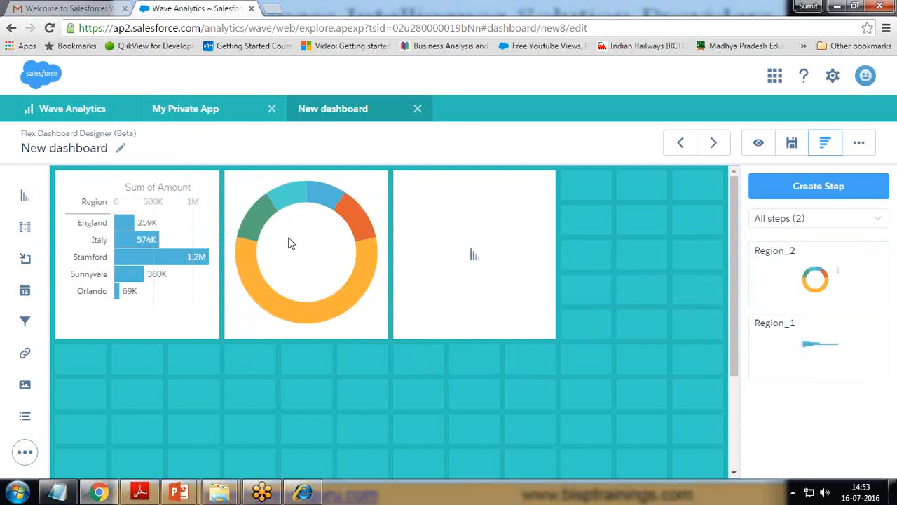
drag(813, 280, 474, 272)
drag(814, 343, 480, 252)
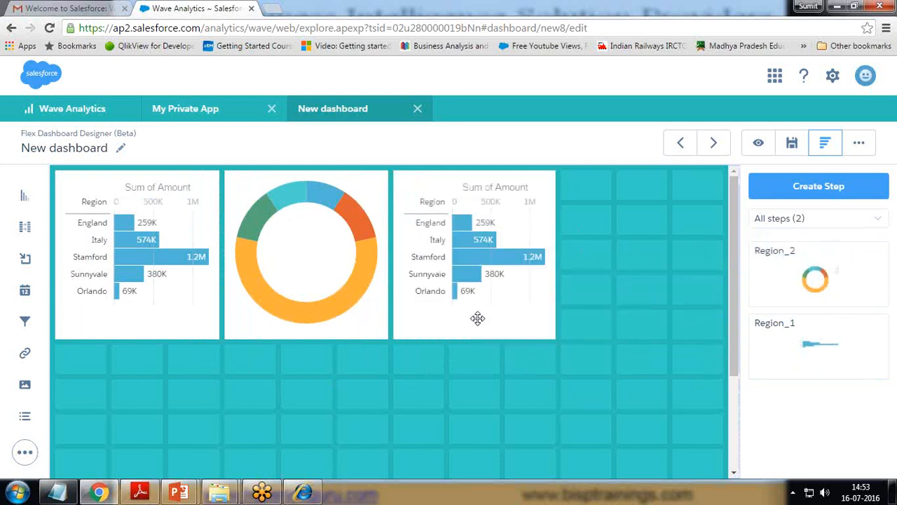
Step: Make widget 3 a column chart and widget 1 a waterfall chart in Widget Properties
click(526, 184)
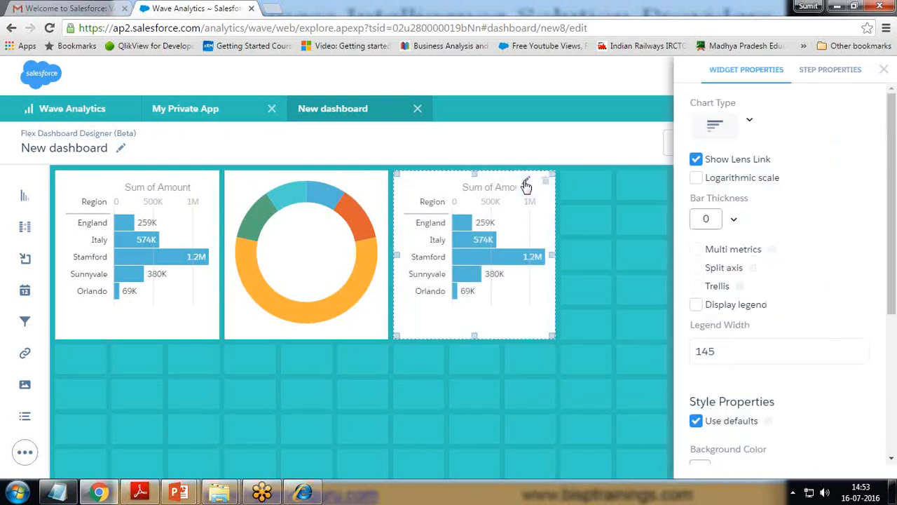
click(714, 127)
click(808, 179)
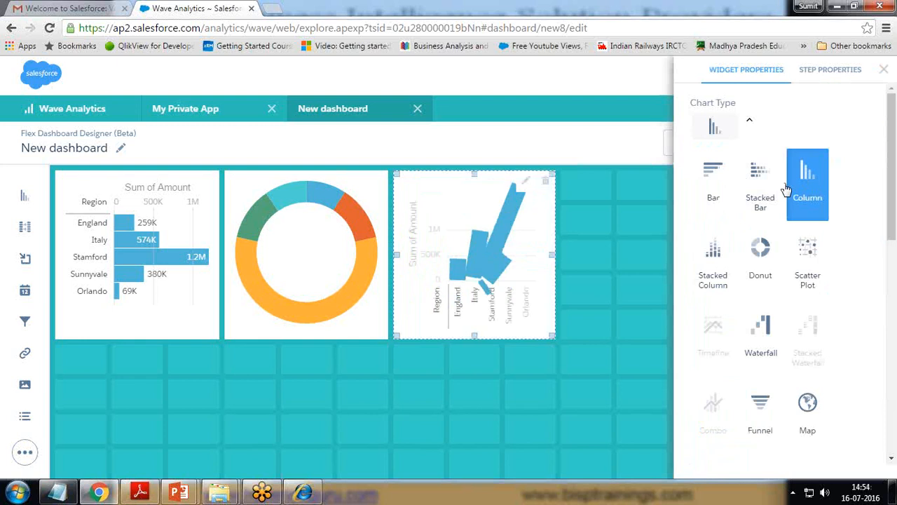
click(181, 185)
click(750, 124)
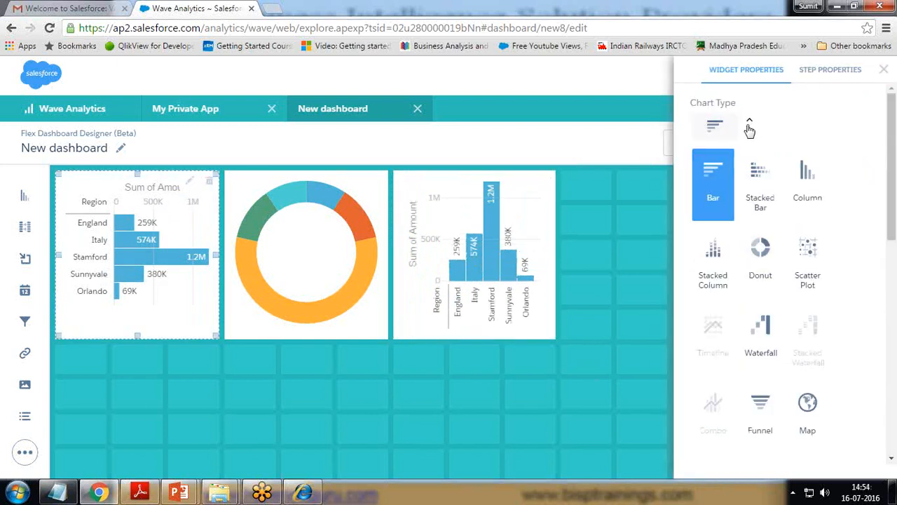
click(716, 284)
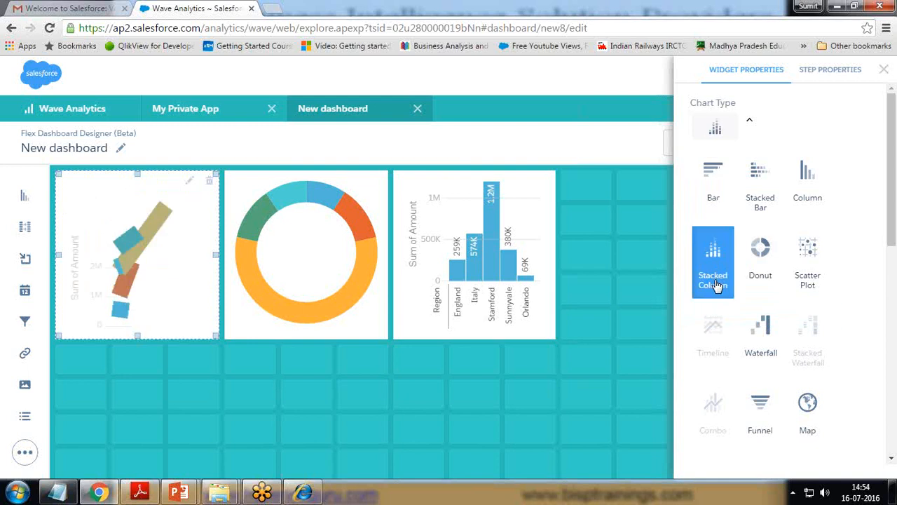
click(762, 177)
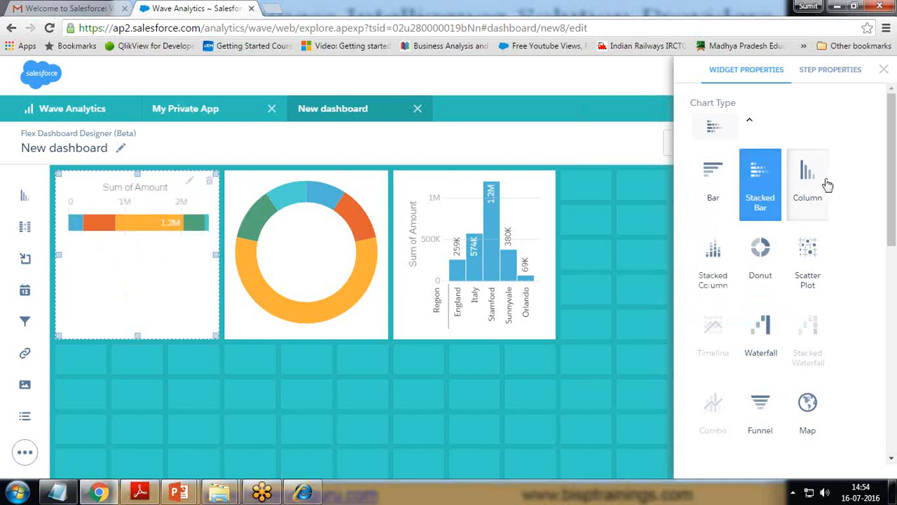
click(766, 332)
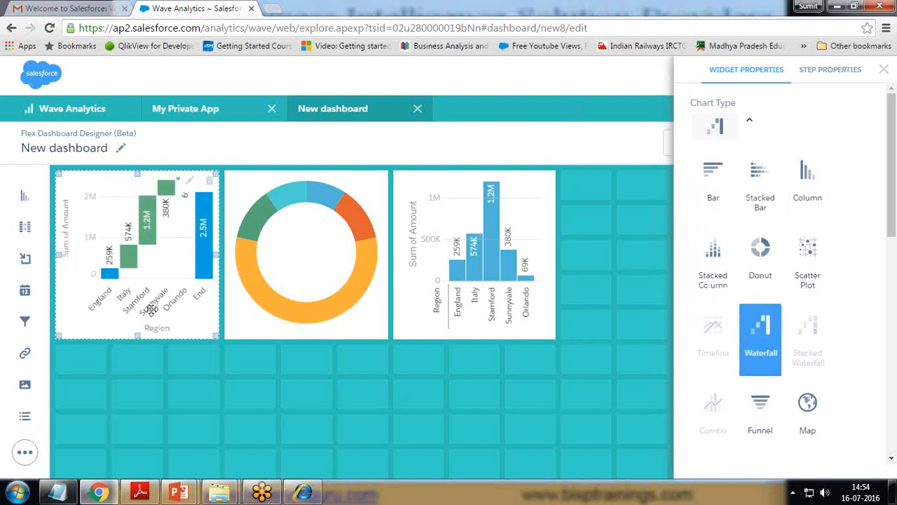
click(883, 70)
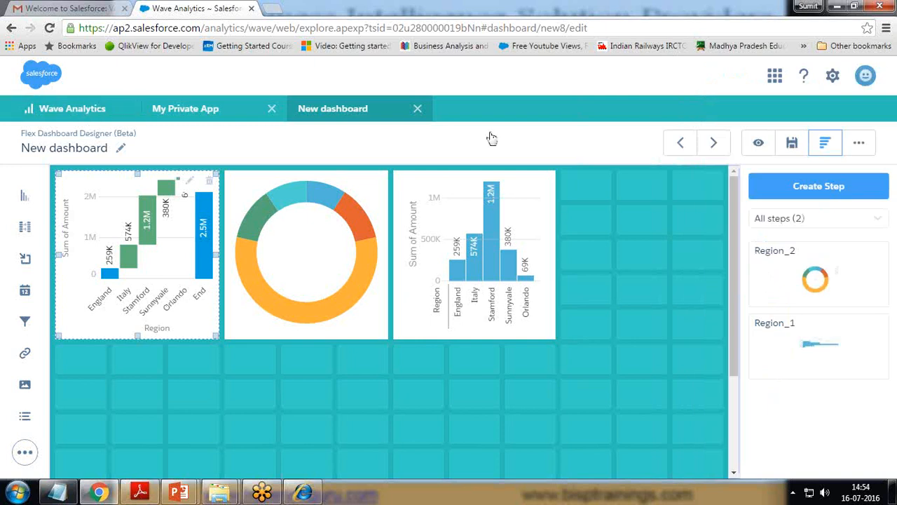
Step: Save the dashboard as 'Bisp Dashboard' in My Private App and close the dashboard and app tabs
click(793, 143)
drag(405, 203, 303, 210)
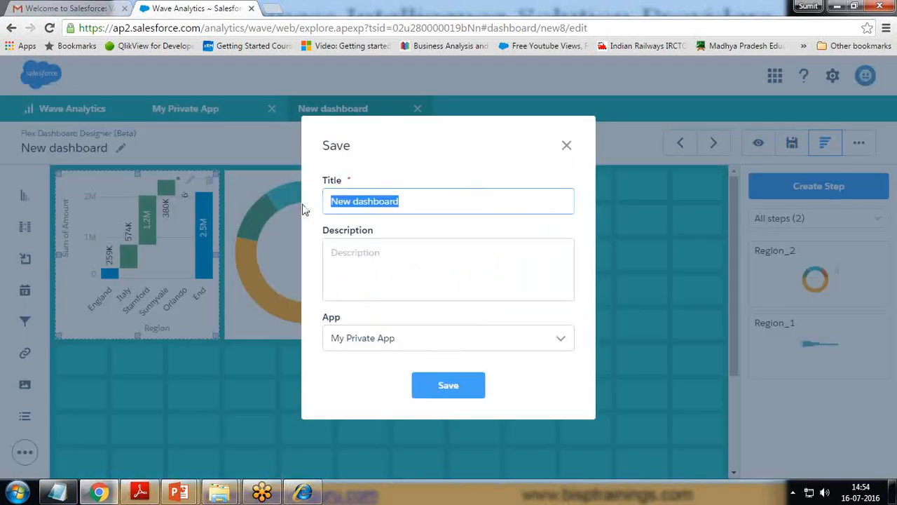
text(Bisp D)
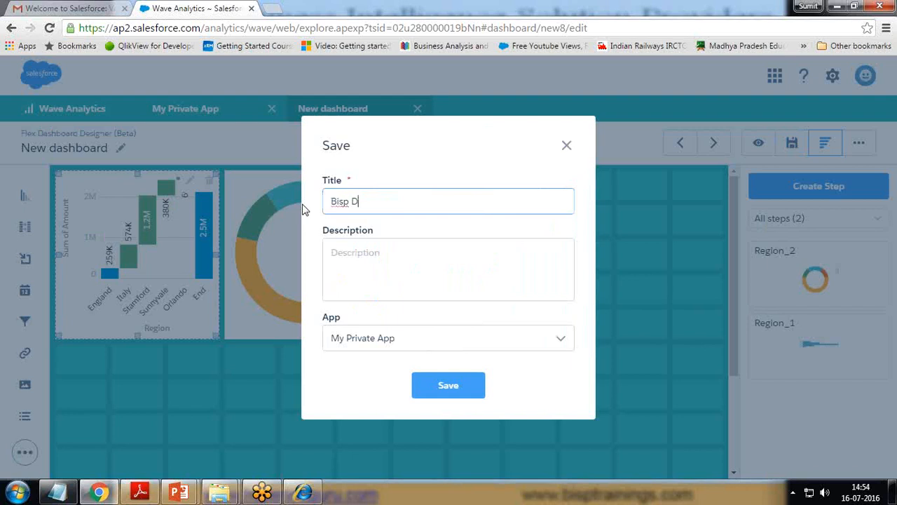
text(ashboard)
click(452, 390)
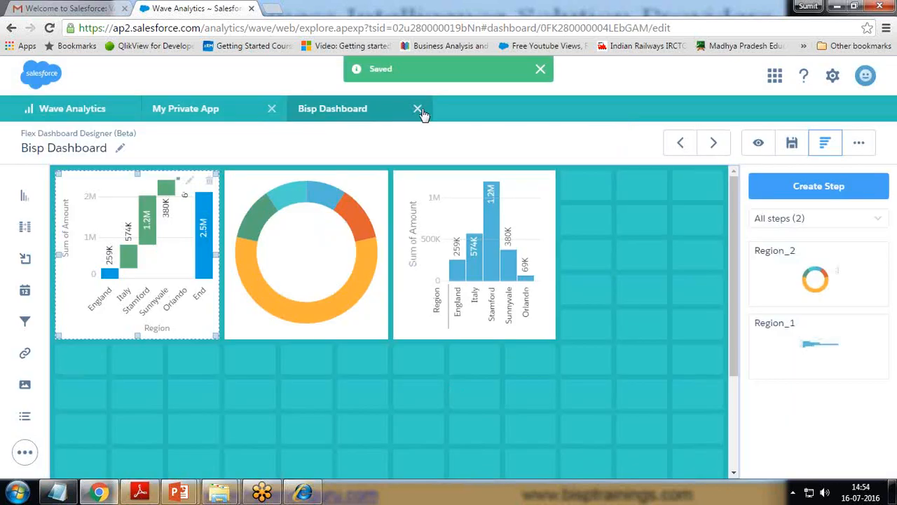
click(418, 109)
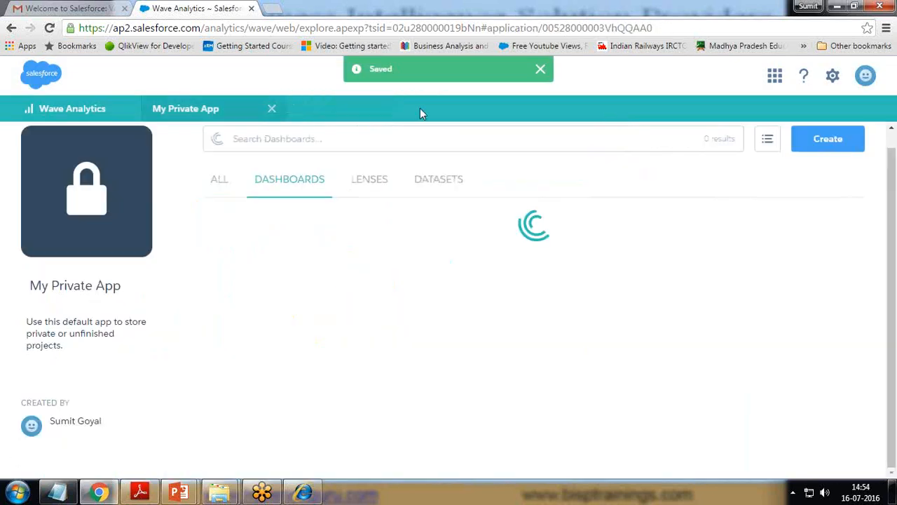
click(272, 109)
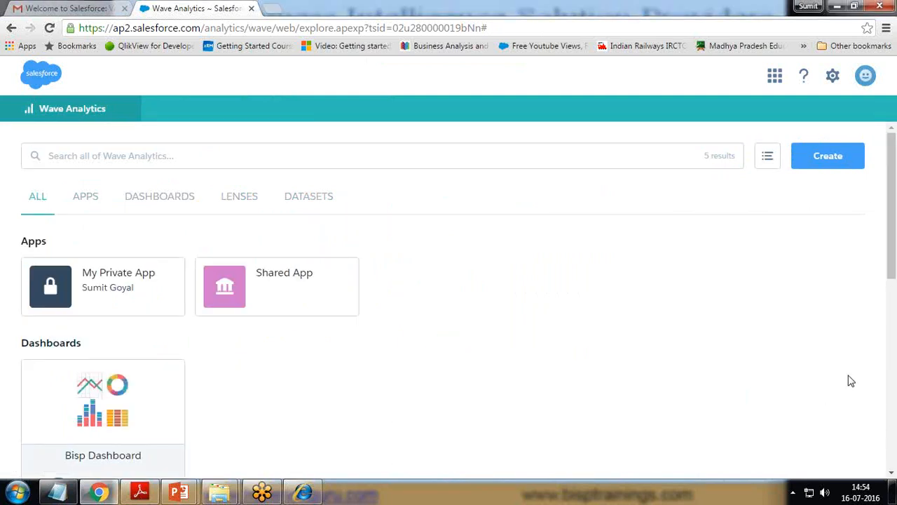
Step: Open the Share dialog for Bisp Dashboard from its card menu
scroll(559, 321, down, 5)
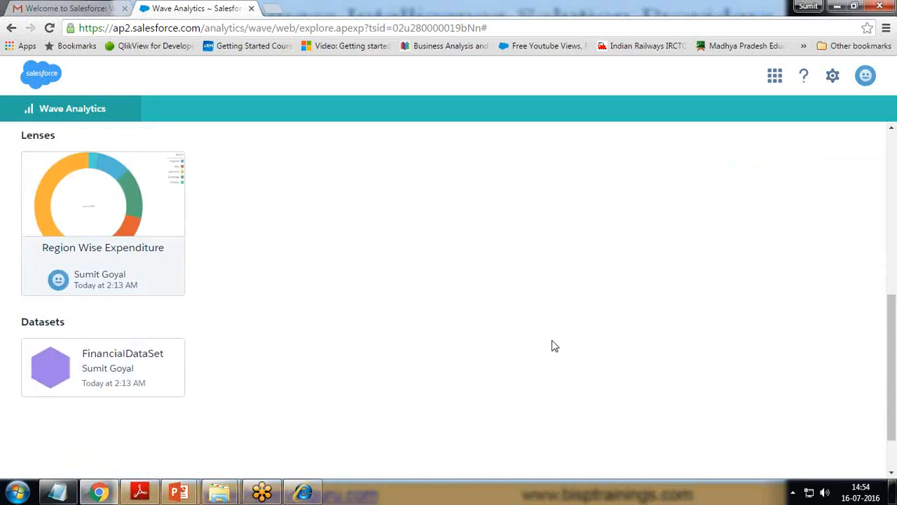
scroll(553, 340, up, 3)
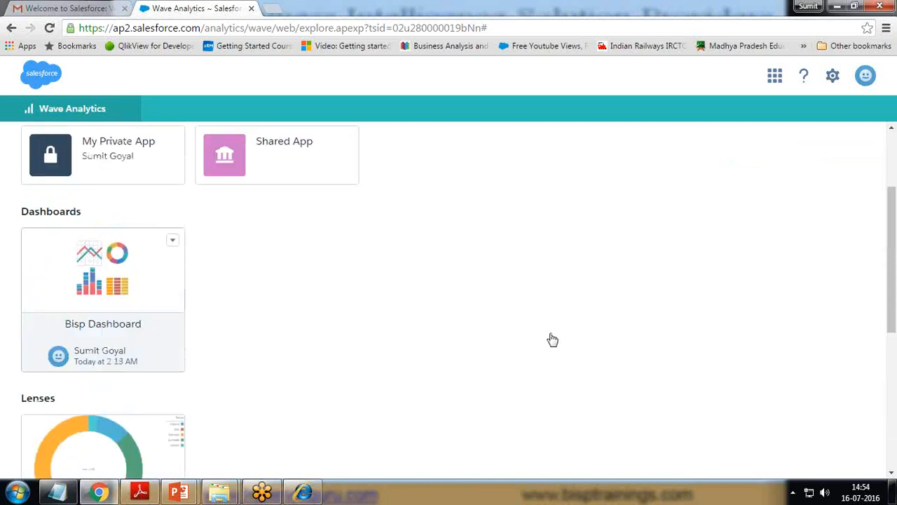
scroll(553, 340, down, 2)
scroll(108, 327, up, 5)
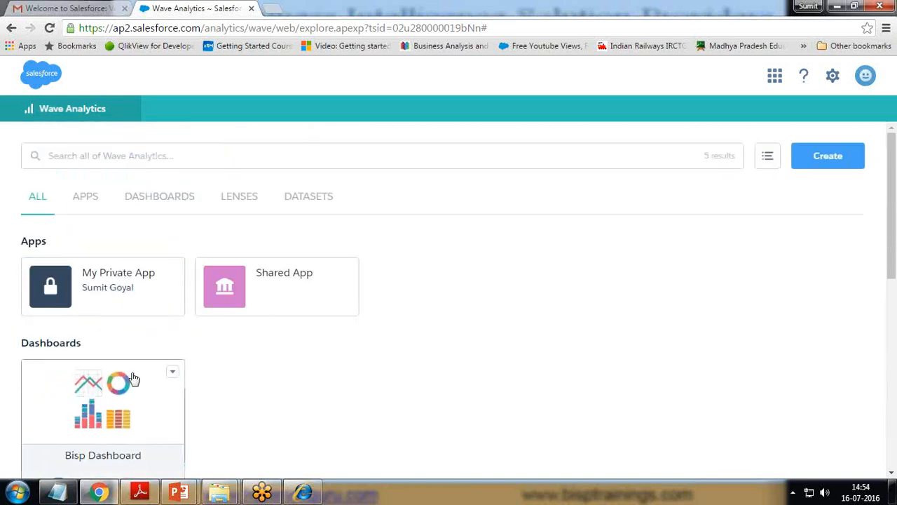
click(171, 372)
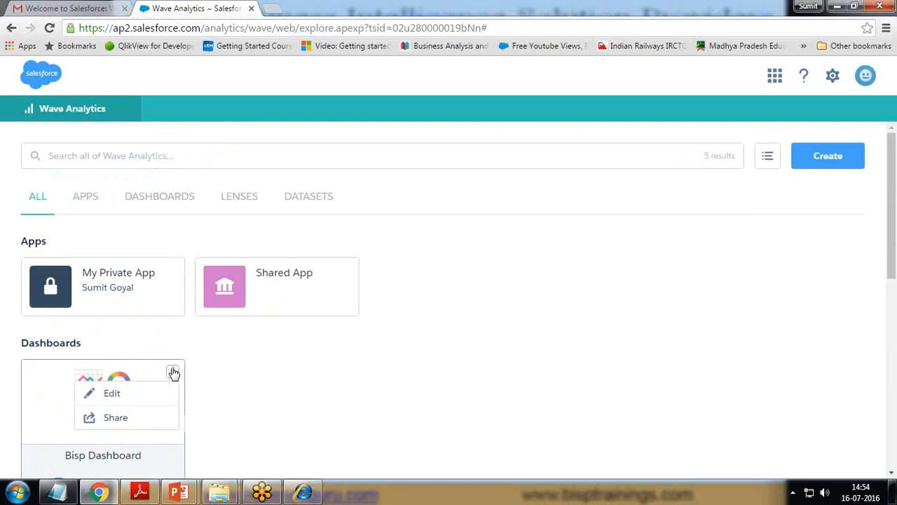
click(115, 419)
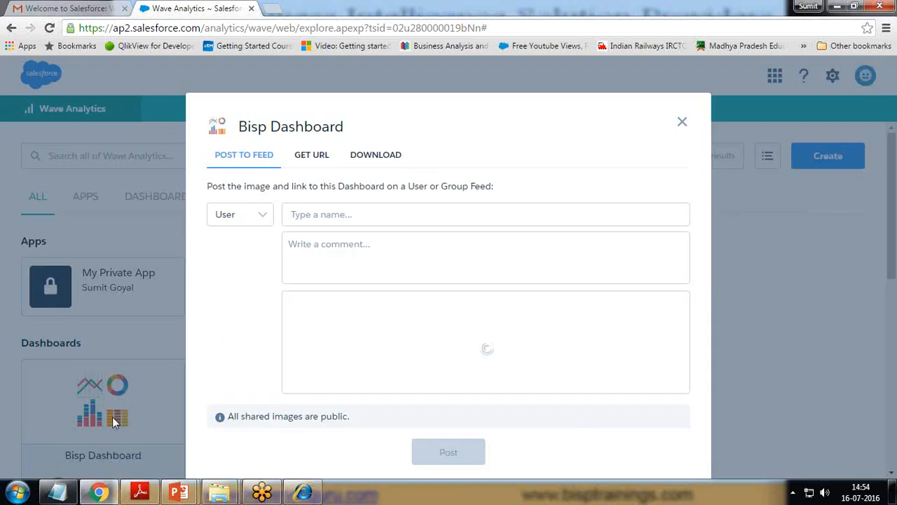
click(260, 214)
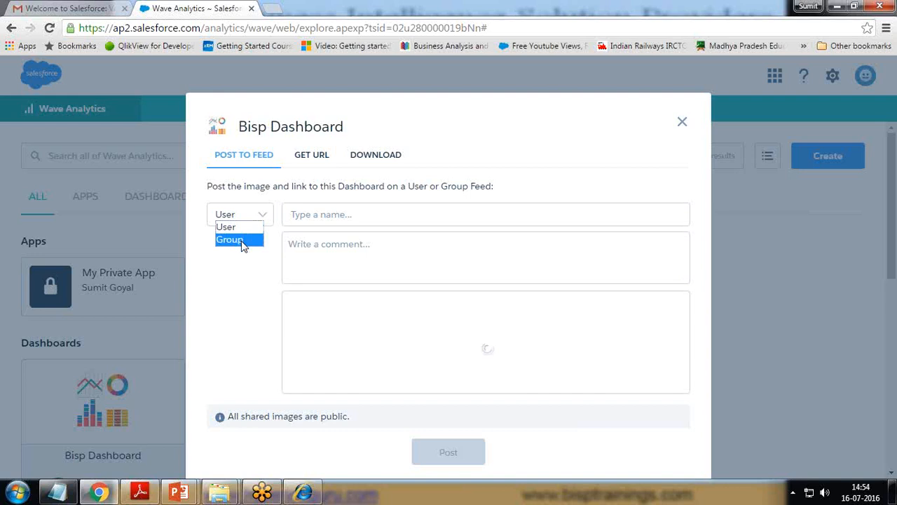
Step: Copy the dashboard's GET URL link and open it in a new browser tab
click(312, 155)
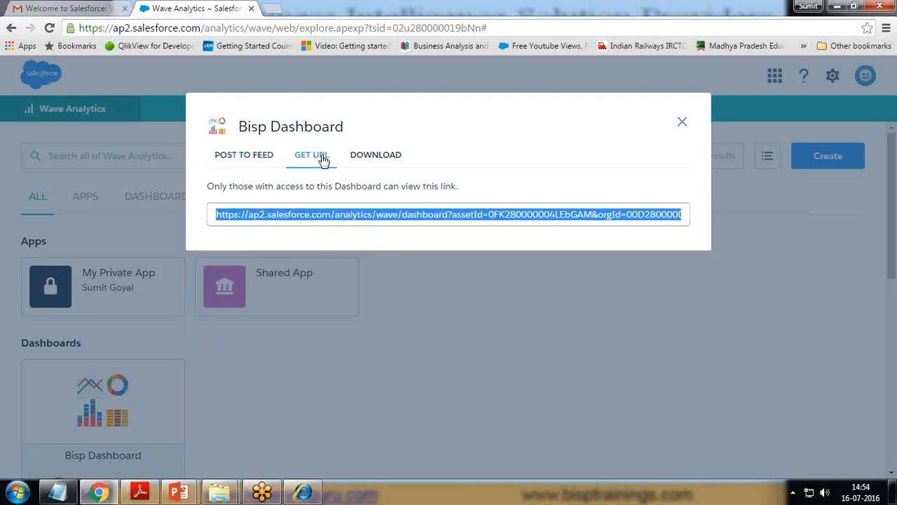
right_click(291, 219)
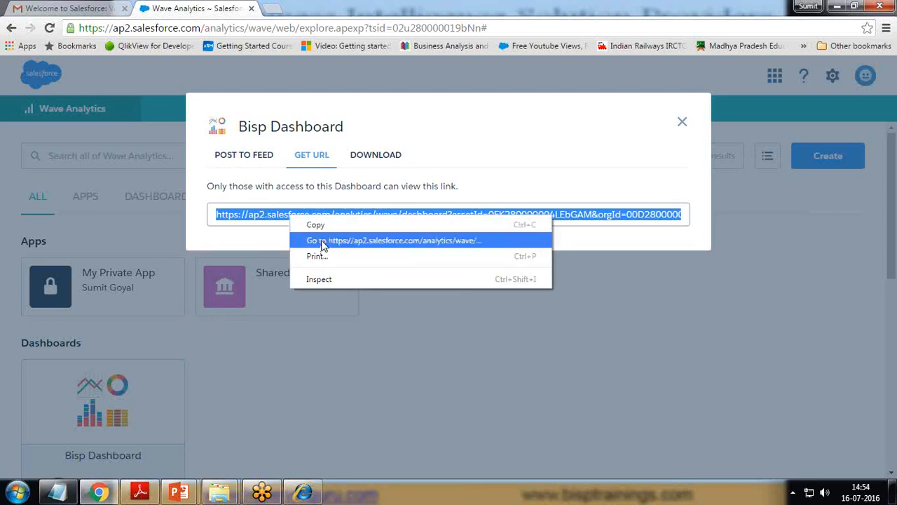
click(316, 225)
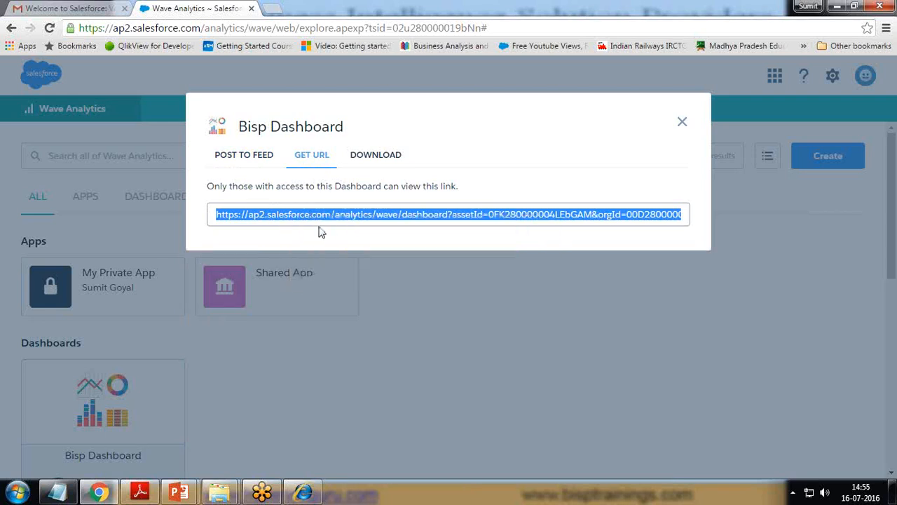
click(282, 12)
right_click(266, 28)
click(300, 110)
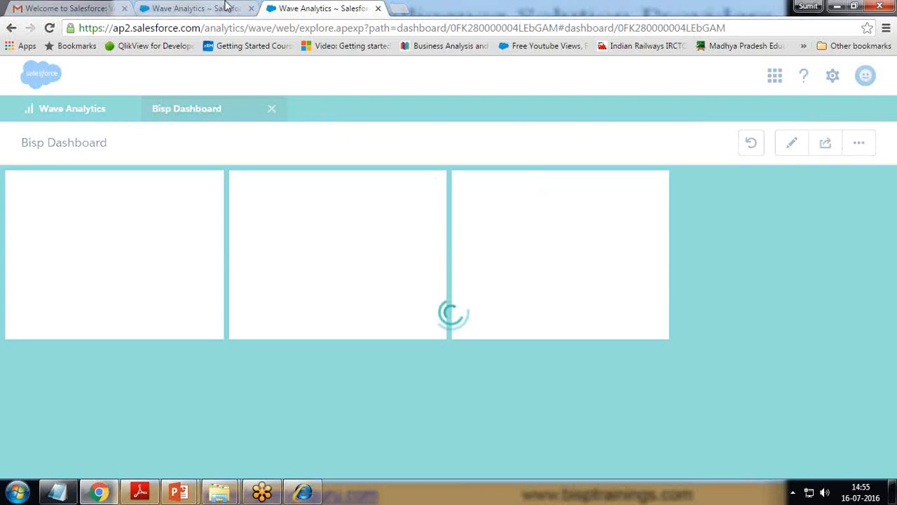
Step: Back in the share dialog, check the DOWNLOAD options and return to POST TO FEED
click(226, 7)
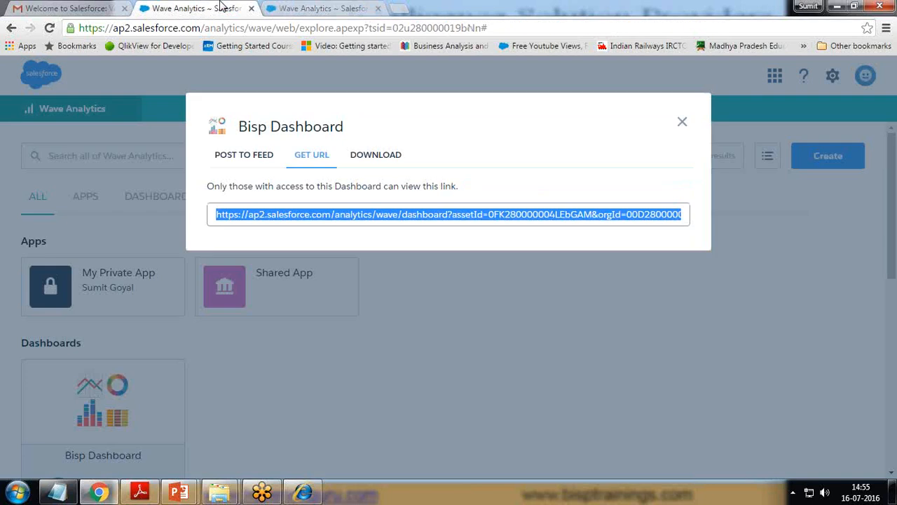
click(375, 157)
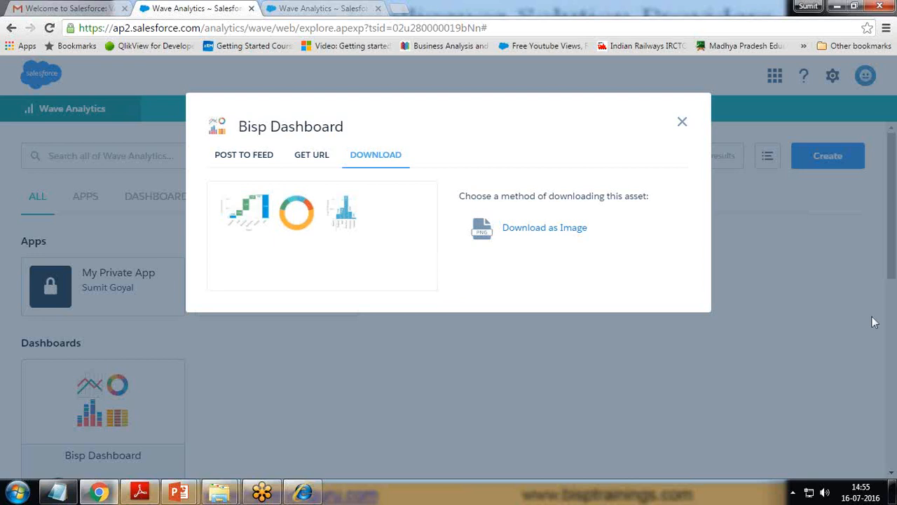
click(312, 156)
click(243, 156)
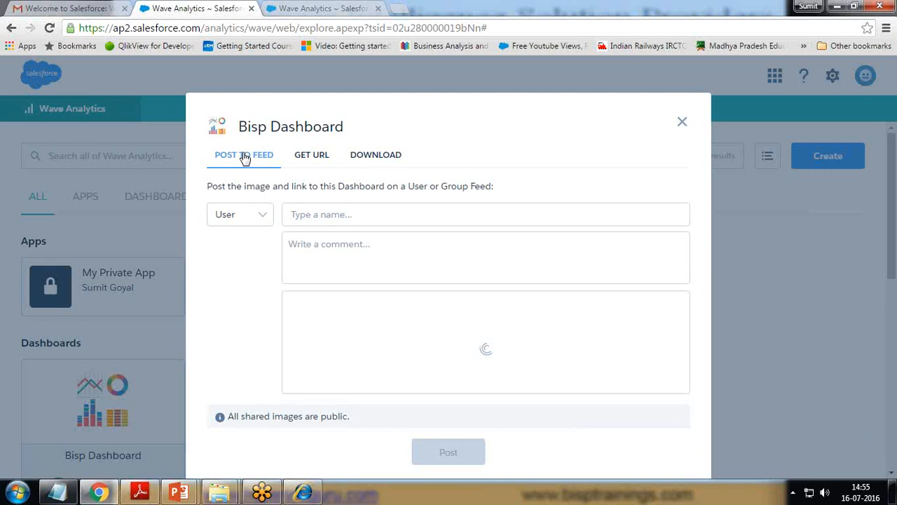